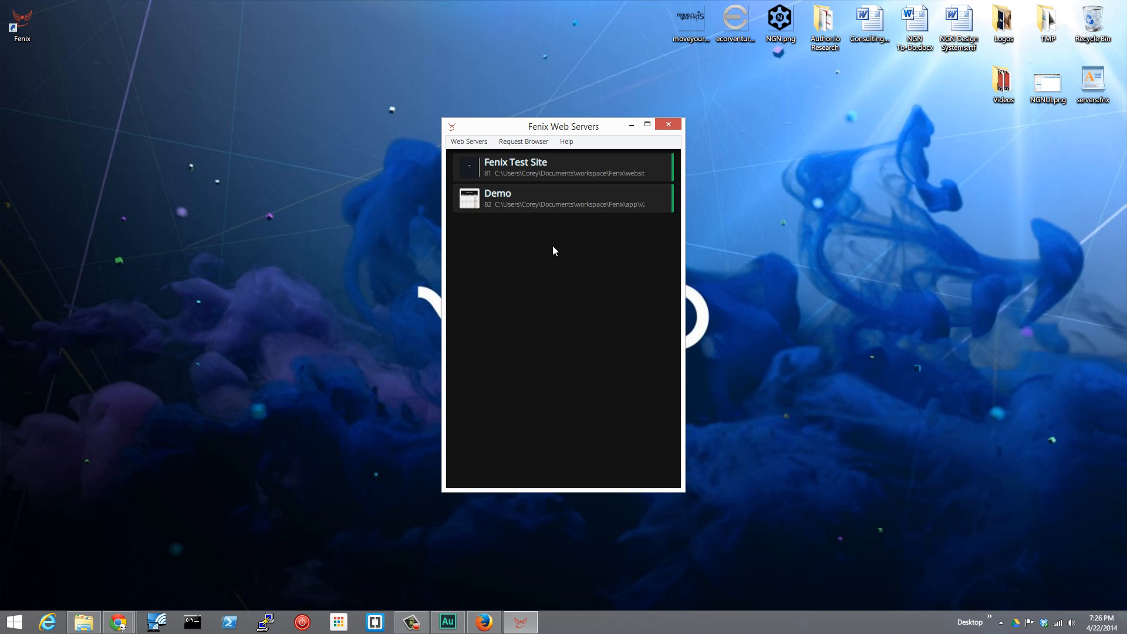
Open the Request Browser and stop sharing its receiver publicly.
click(523, 143)
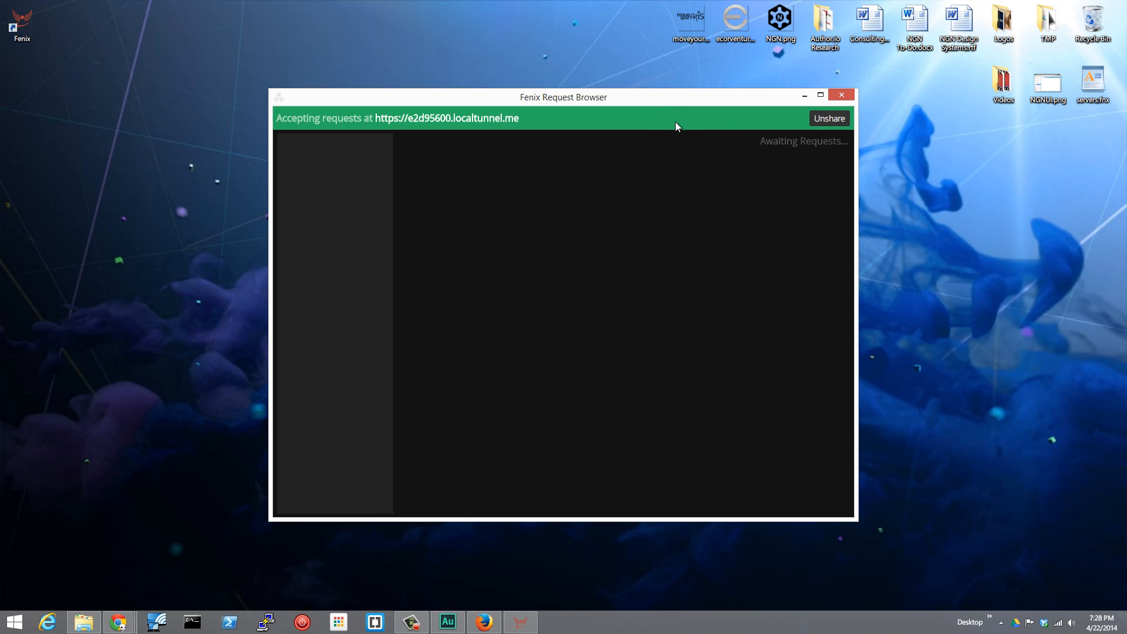
click(832, 122)
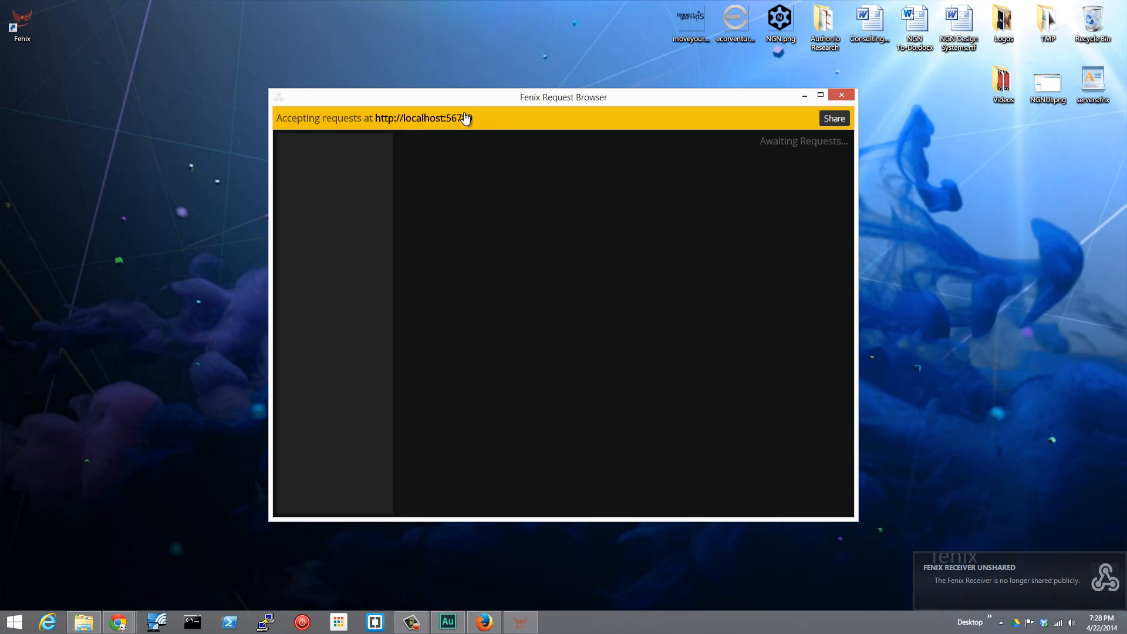
drag(494, 97, 300, 100)
click(235, 118)
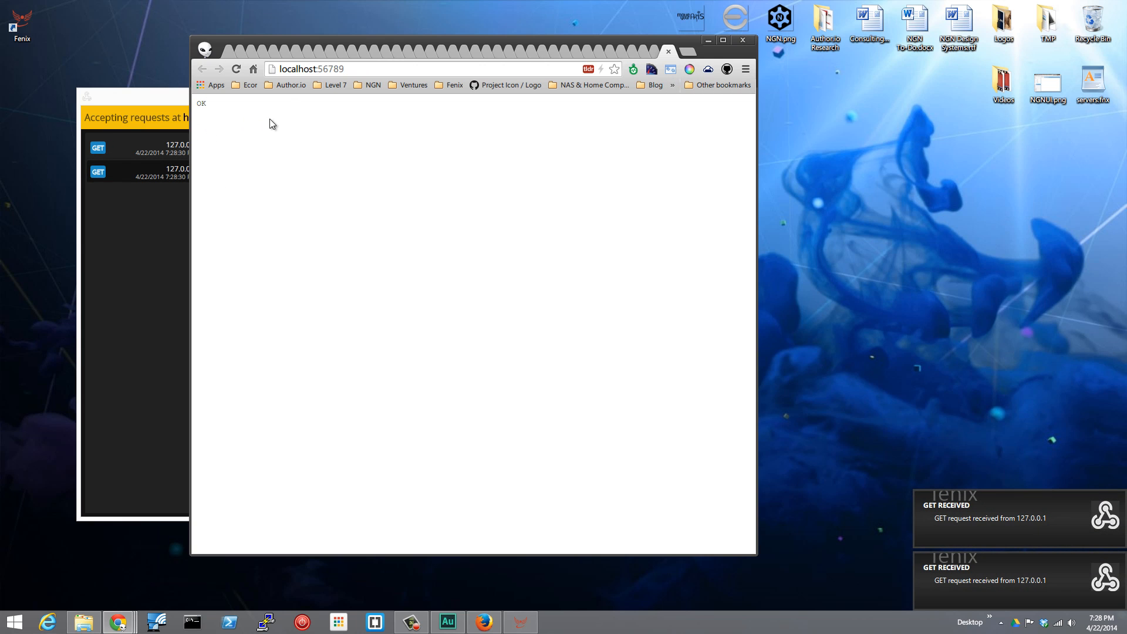
click(708, 41)
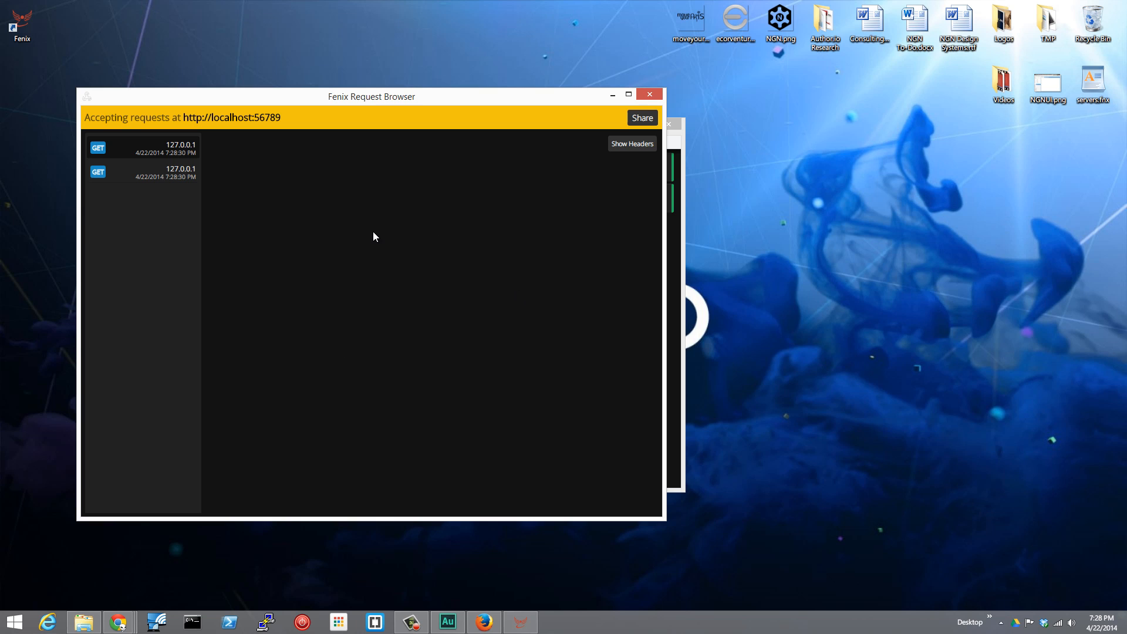
click(632, 148)
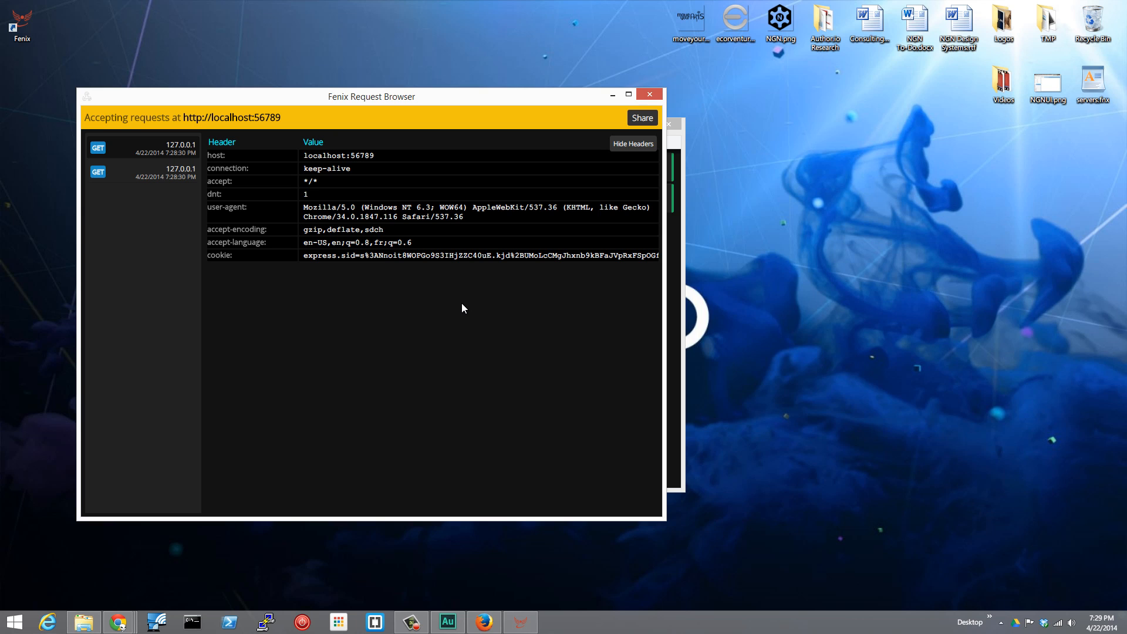
click(639, 146)
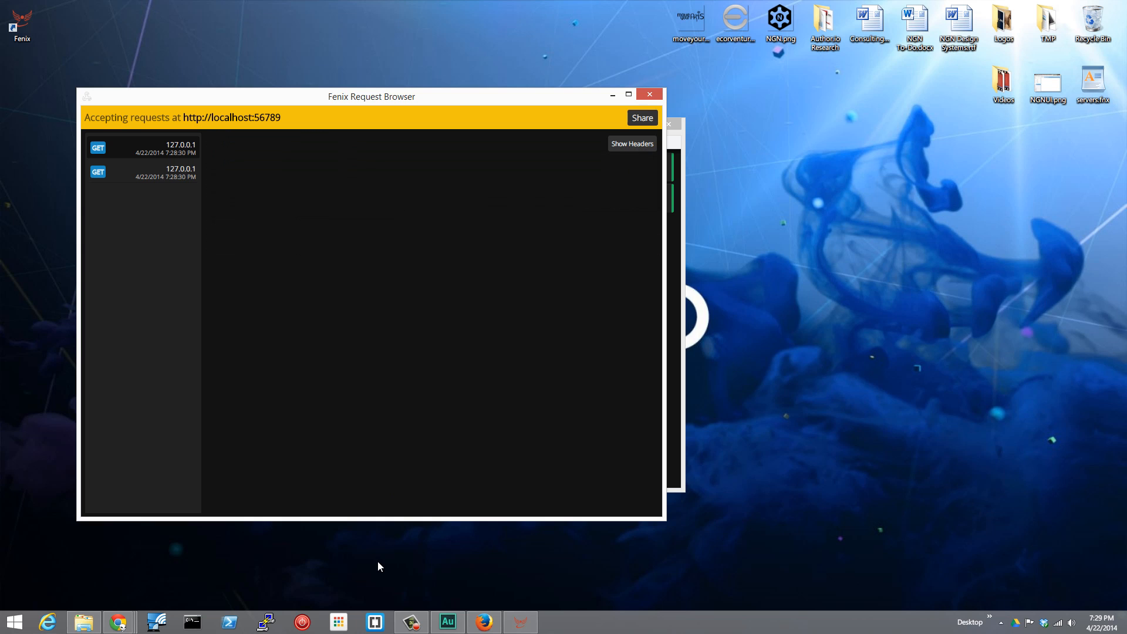
Launch Postman and arrange its window beside the Fenix Request Browser.
click(339, 621)
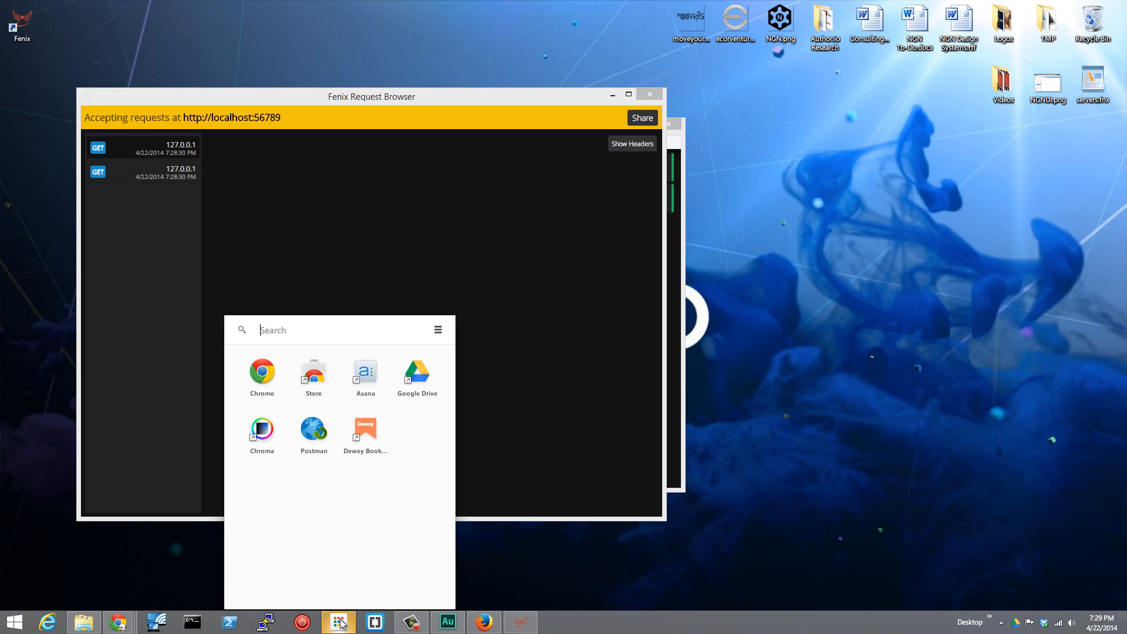
click(314, 428)
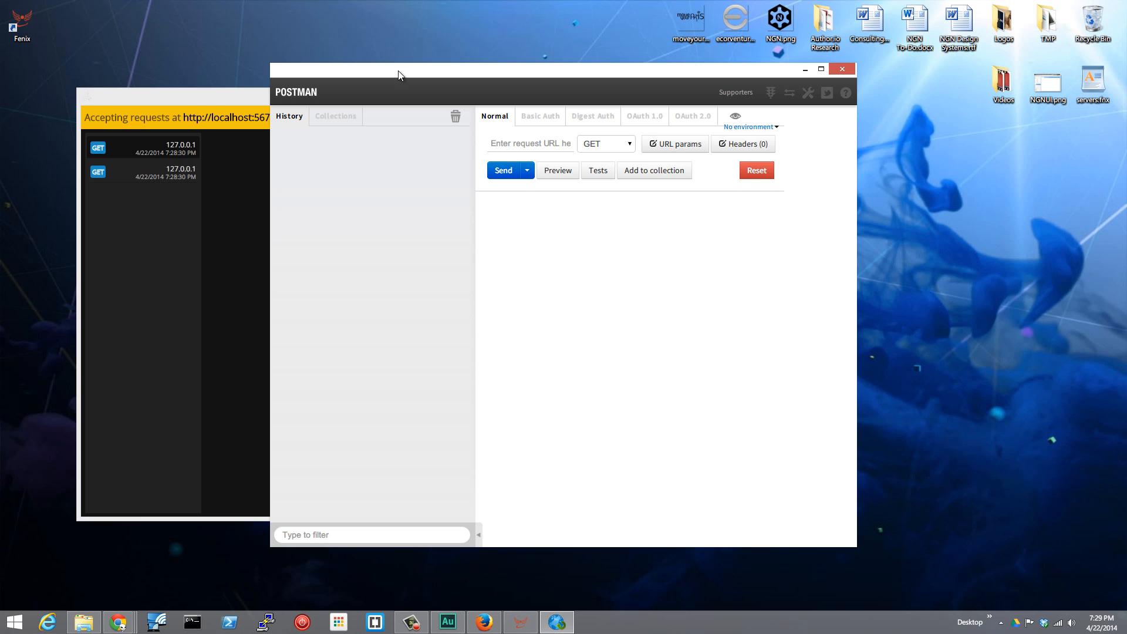
drag(399, 75, 641, 80)
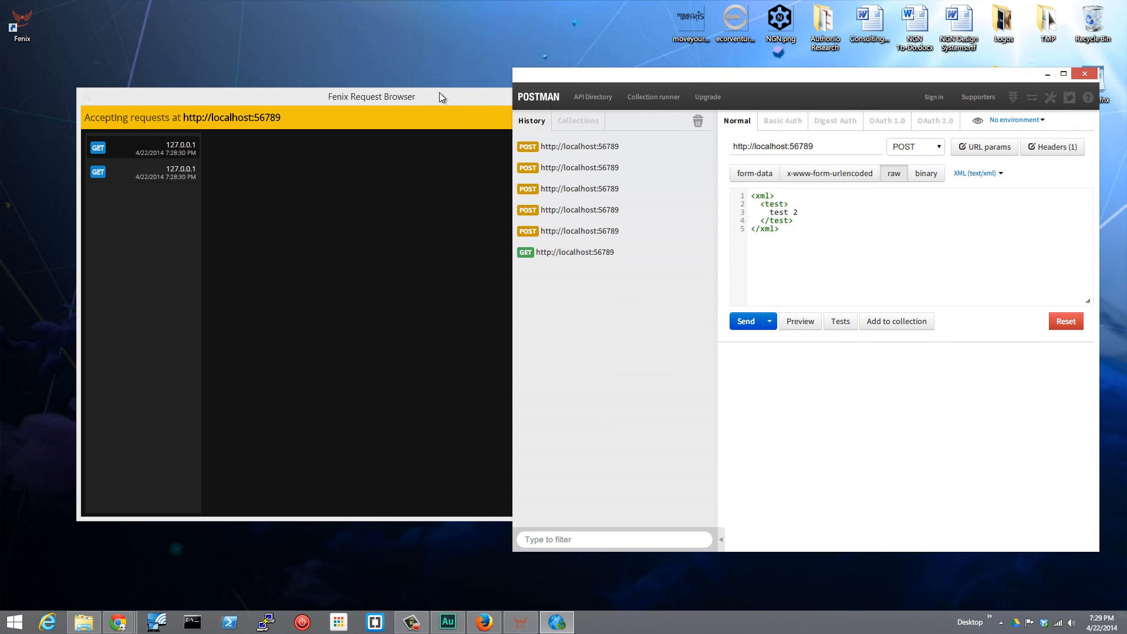
drag(445, 98, 403, 97)
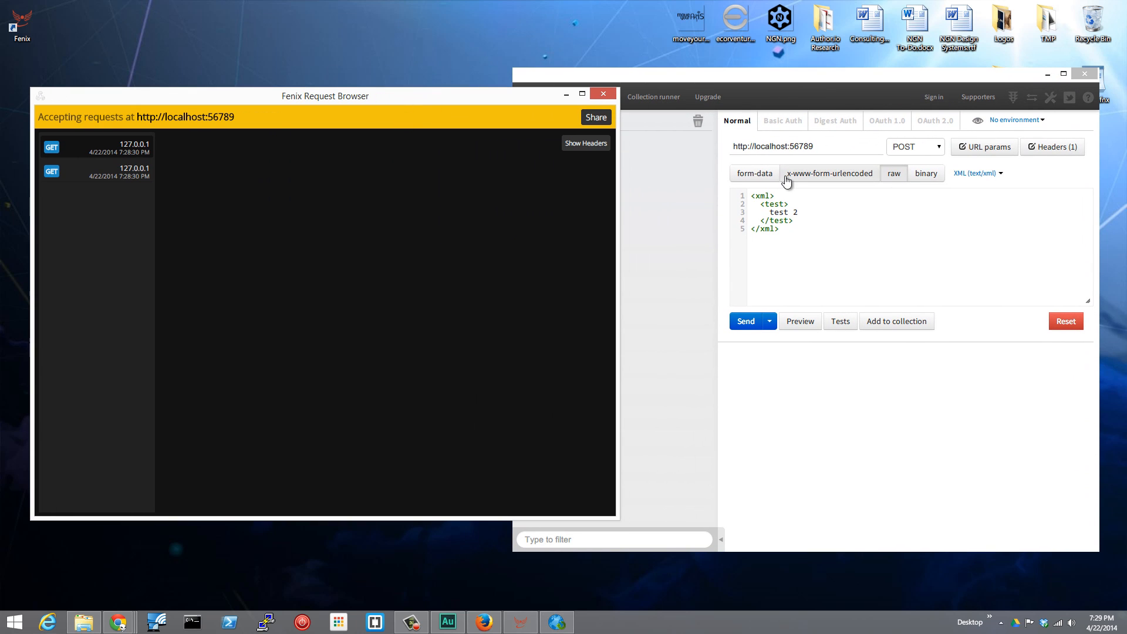
drag(815, 149, 701, 151)
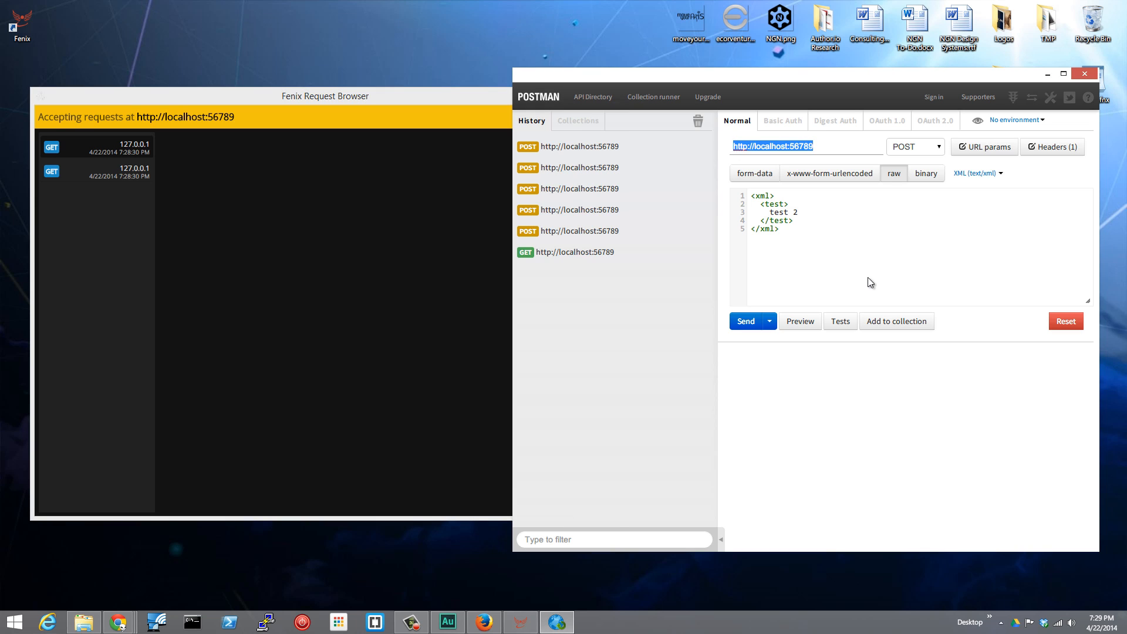
click(816, 263)
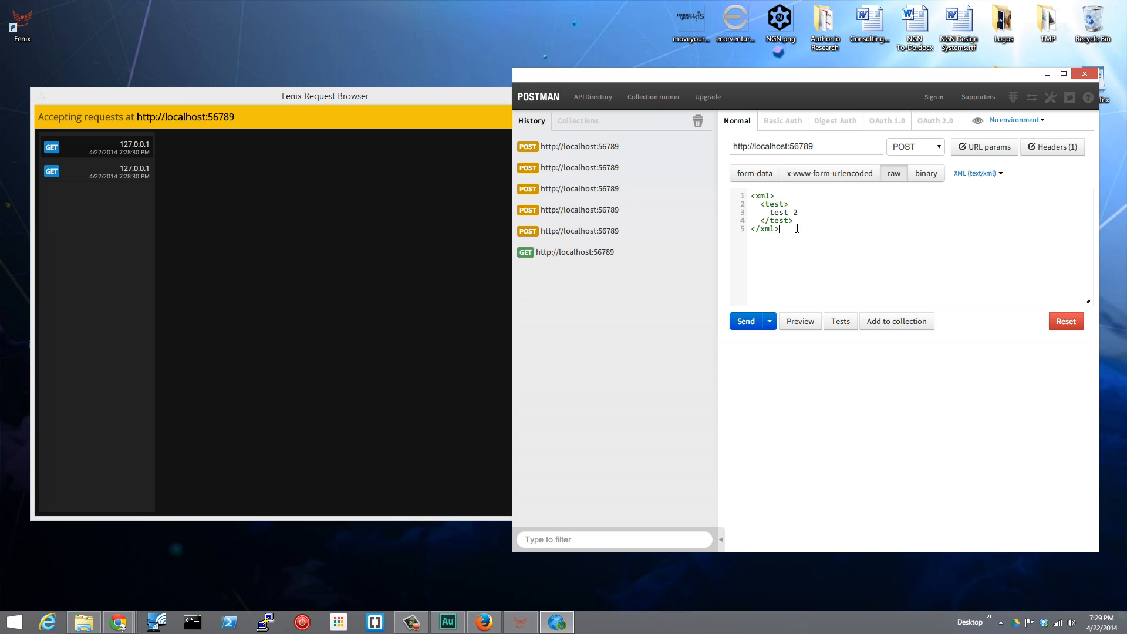
drag(789, 229, 752, 195)
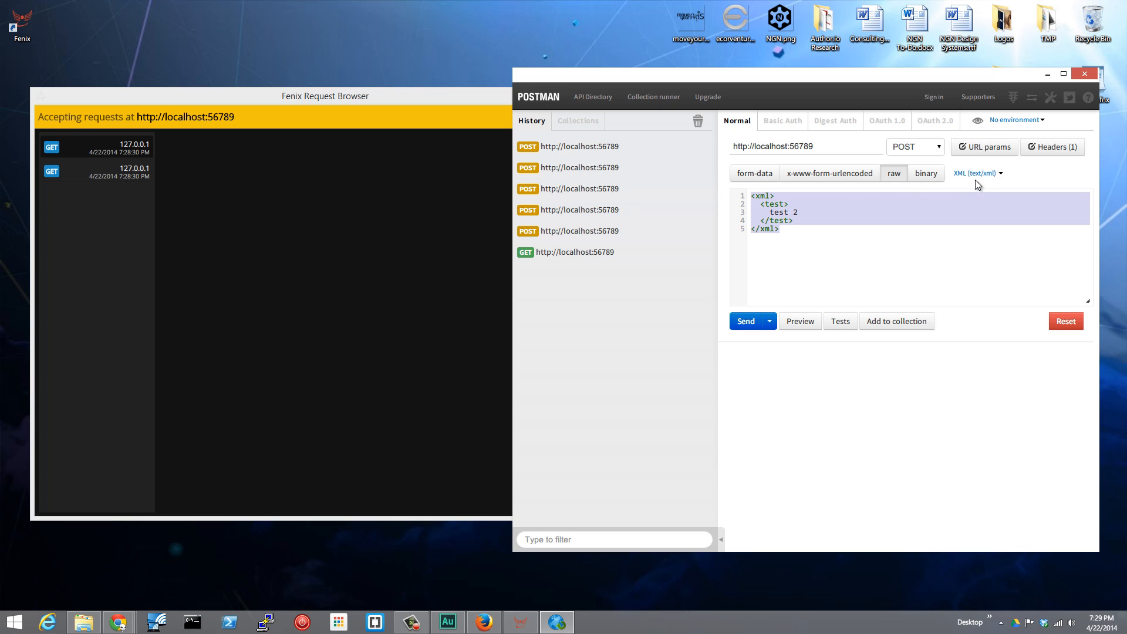
click(784, 244)
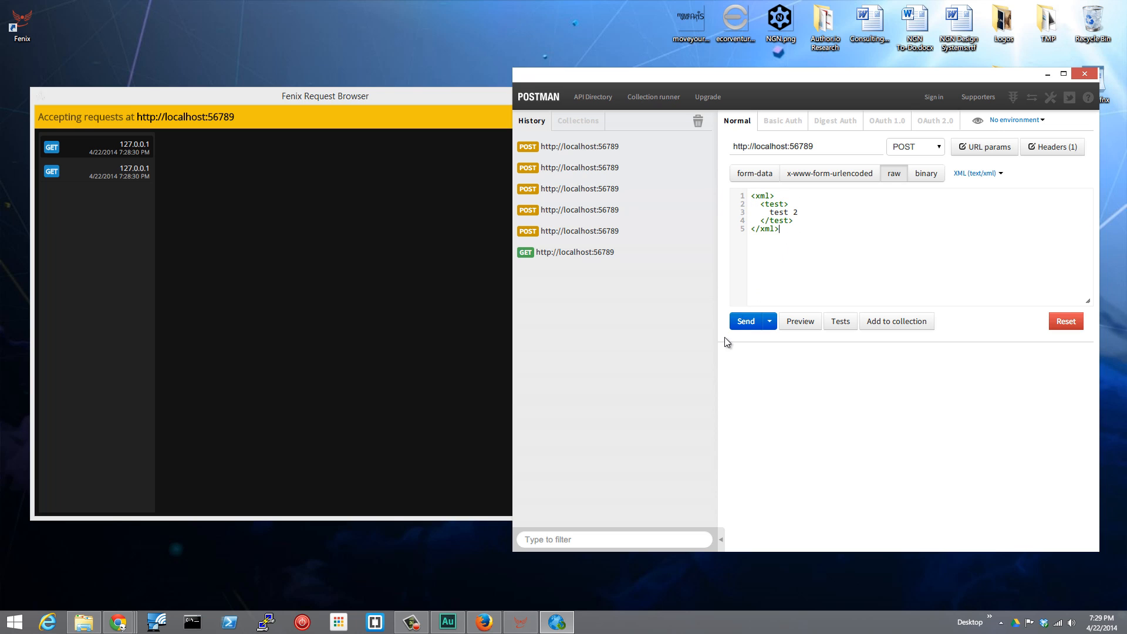
click(744, 322)
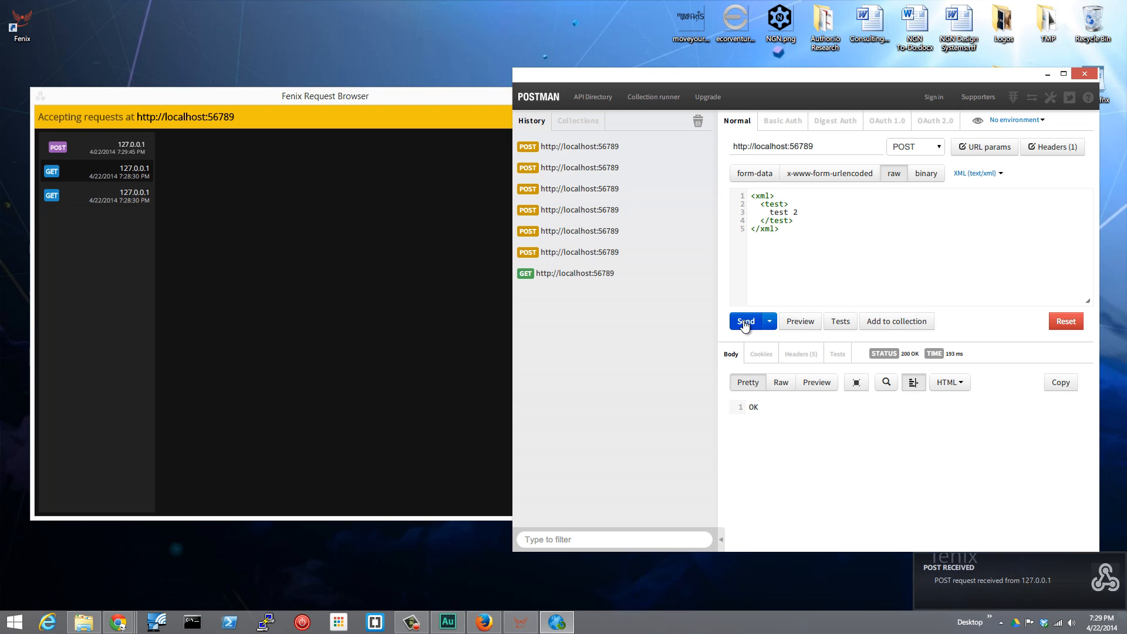
Examine the XML body and the headers of the received POST request in the Request Browser.
click(77, 152)
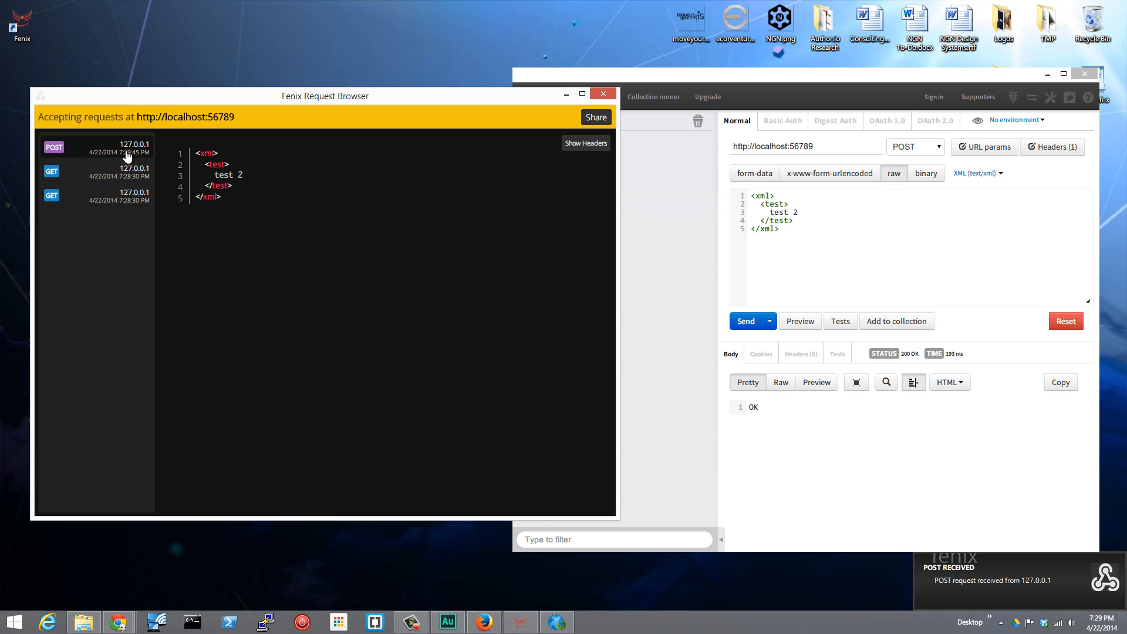
drag(197, 153, 230, 242)
click(235, 245)
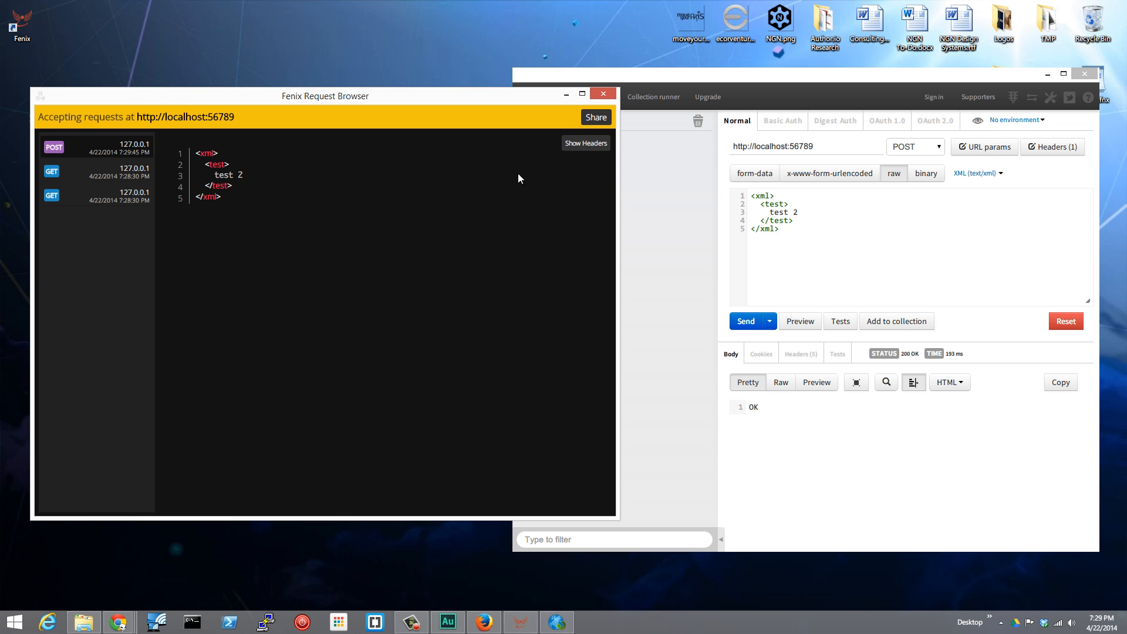
click(585, 145)
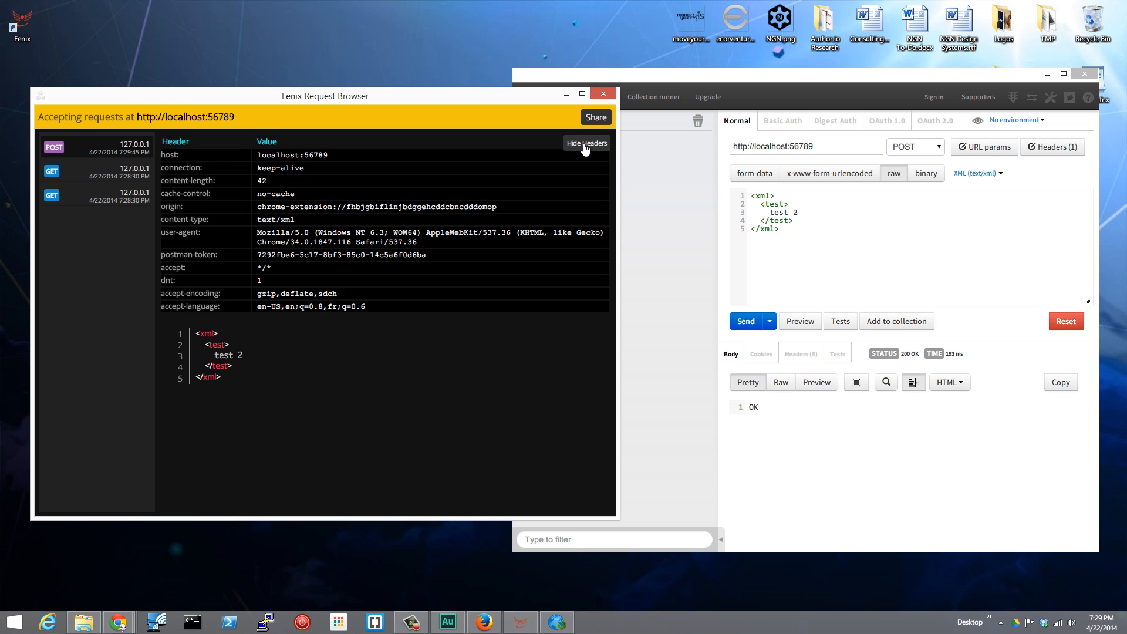
click(594, 145)
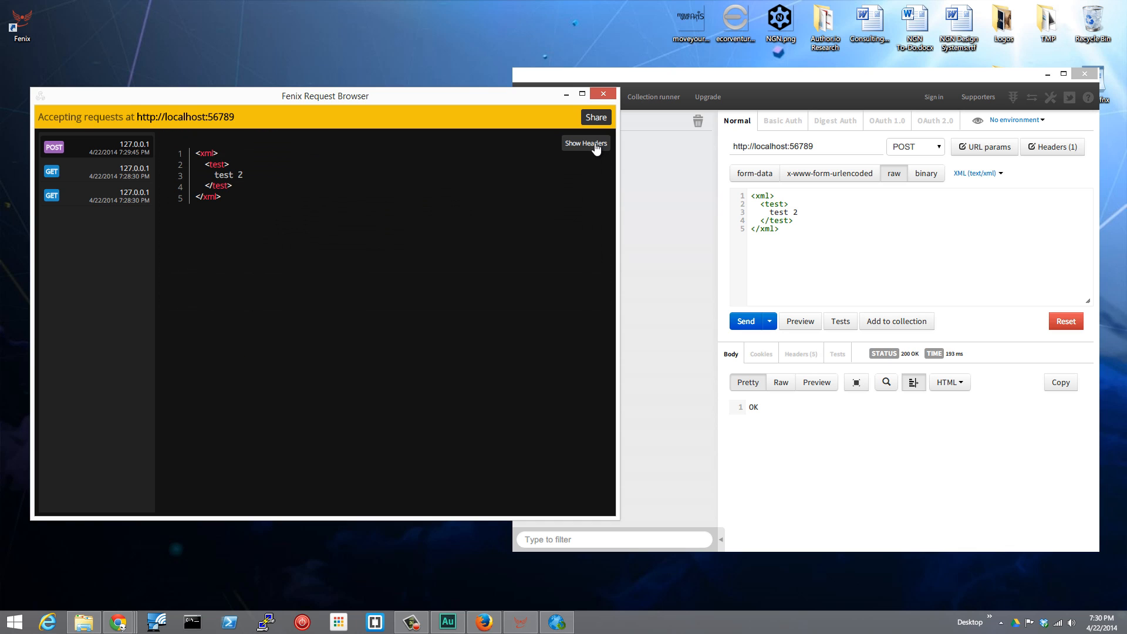
Replace the XML request body in Postman with a JSON object containing "test": "value", "bool": true and "num": 1.
click(797, 236)
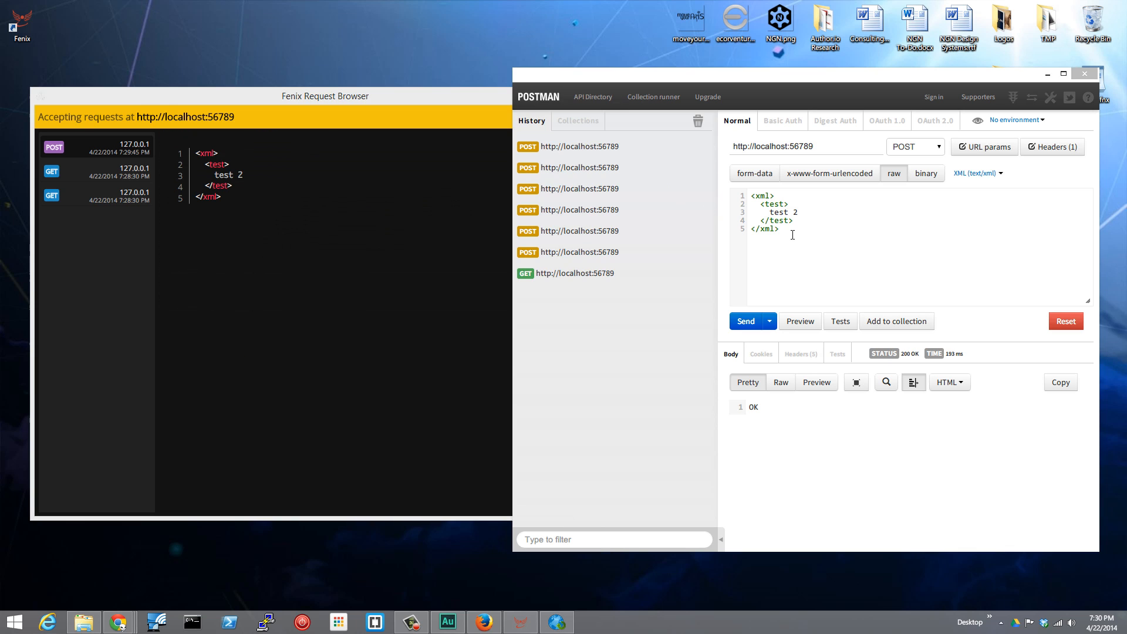
drag(797, 237, 741, 199)
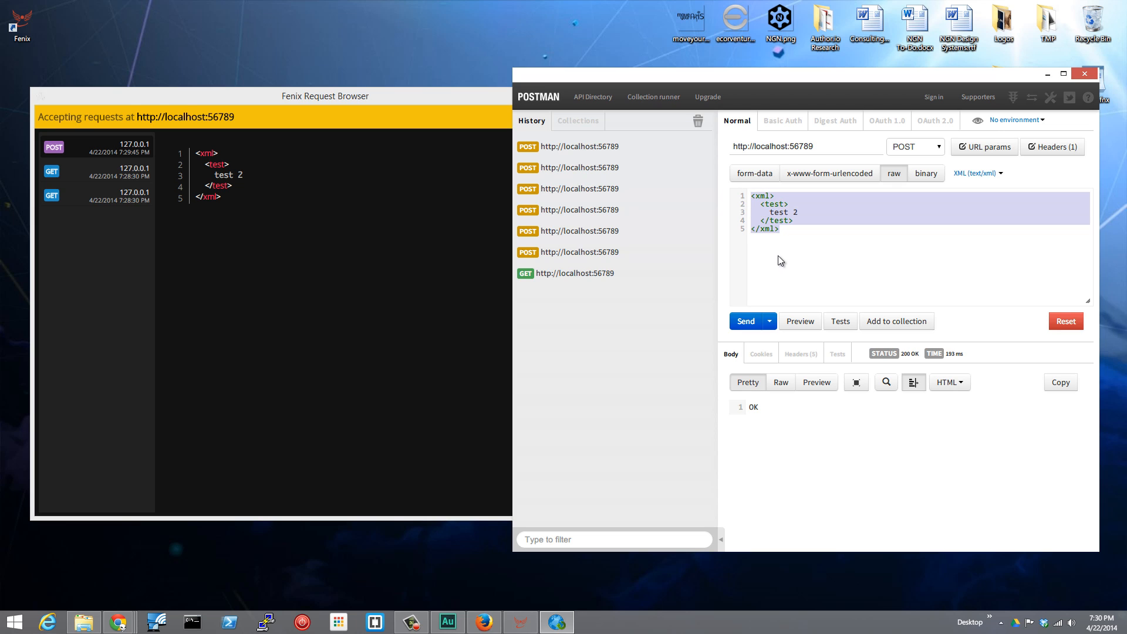
text({   ")
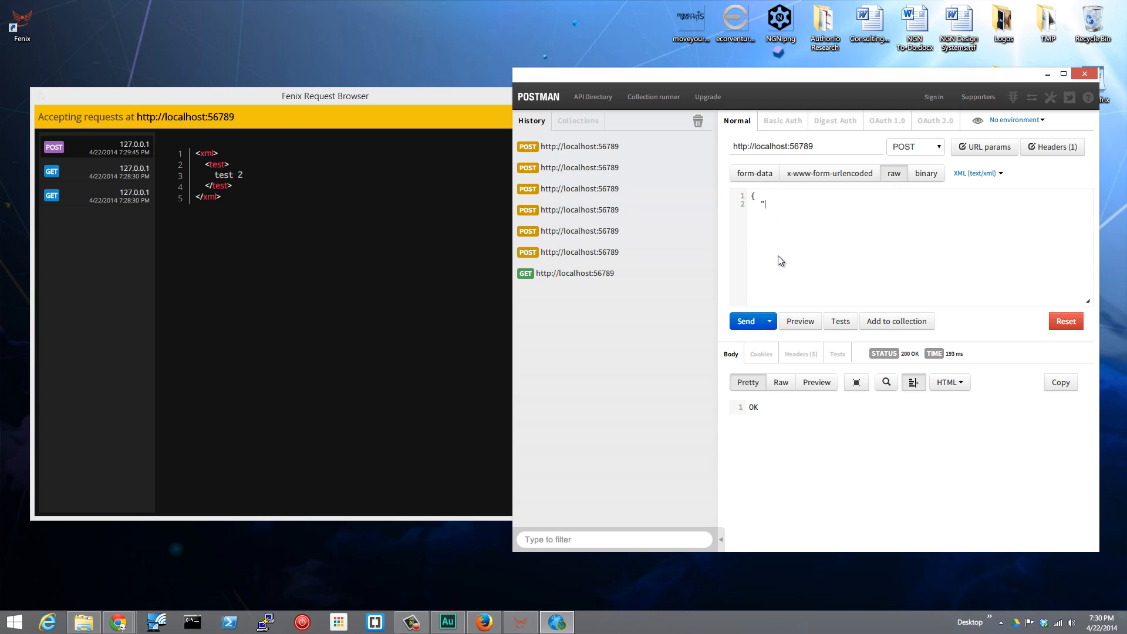
text(test": "value", )
text(  "bool":)
text( true,)
Send the JSON body as a POST request and view the newly received request in the Request Browser.
click(745, 325)
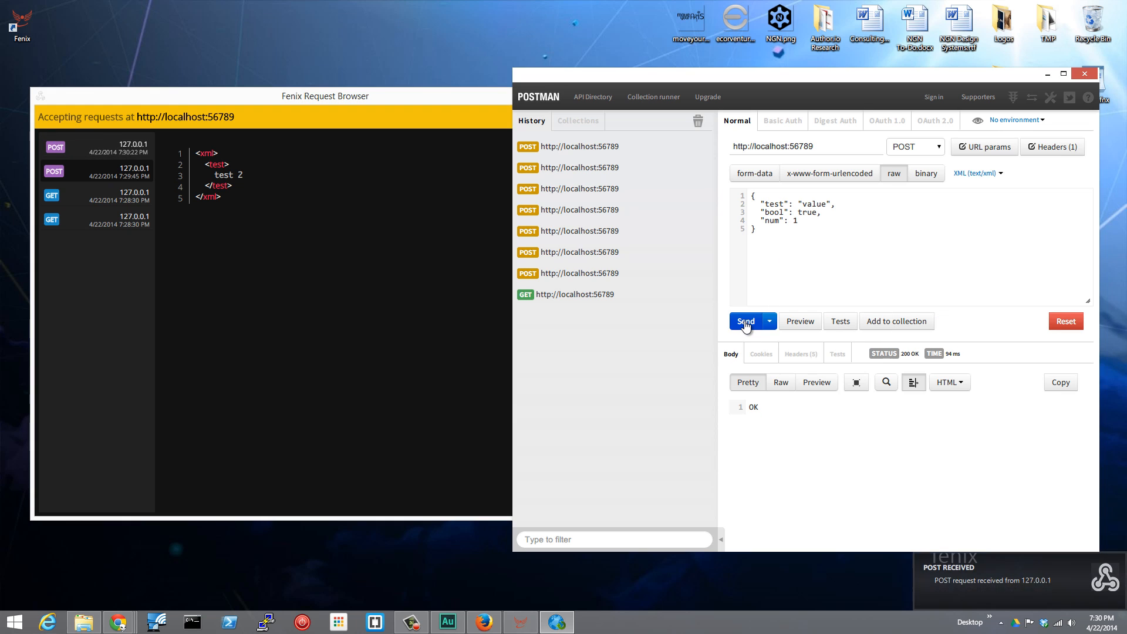
click(74, 153)
click(74, 153)
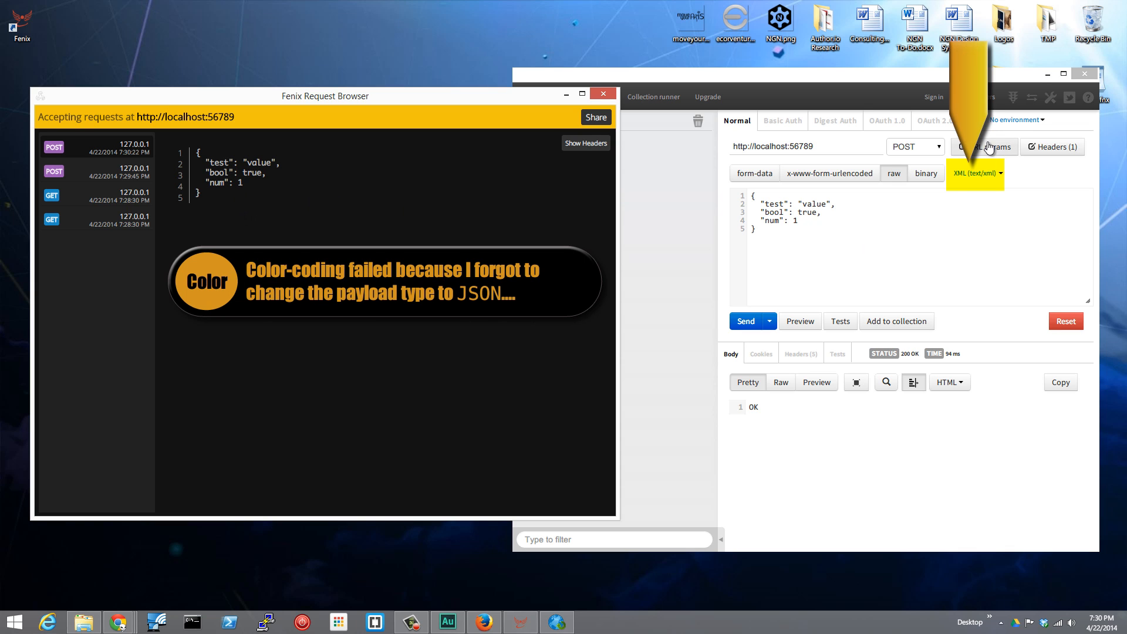
Change the request method to PUT in Postman and send the JSON body.
click(938, 151)
click(938, 149)
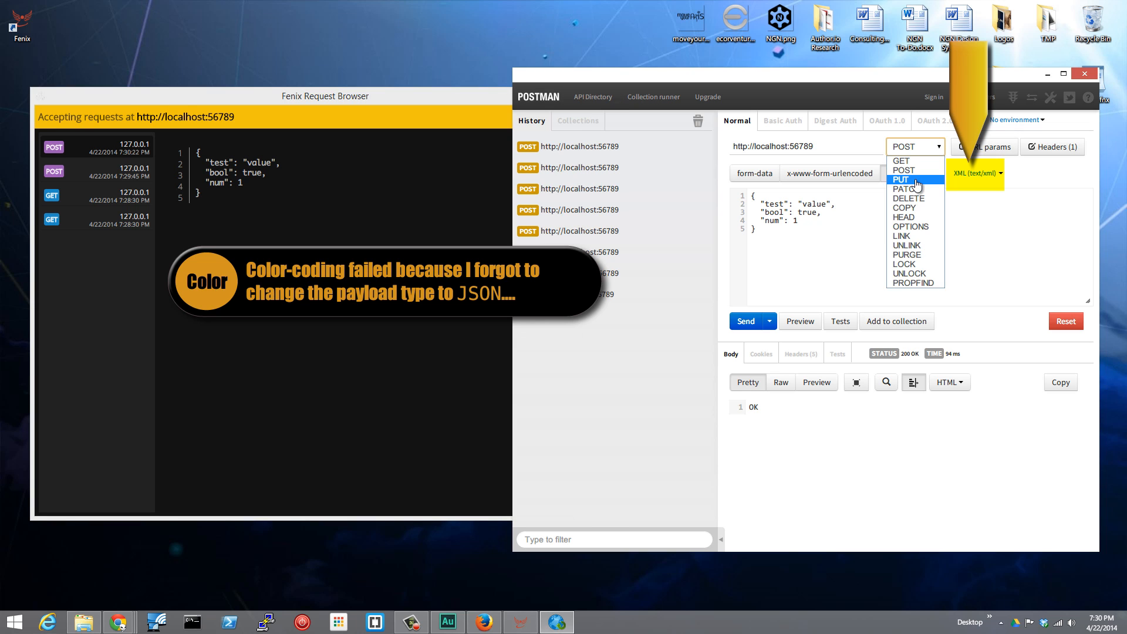
click(917, 184)
click(744, 323)
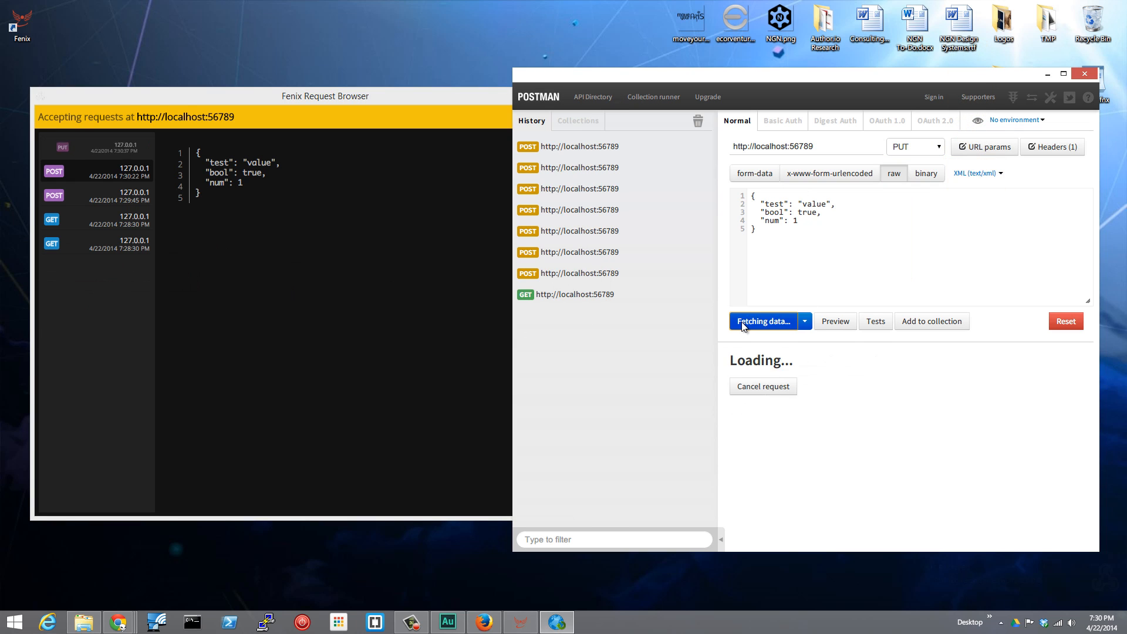
Send the same JSON body as a DELETE request.
click(934, 148)
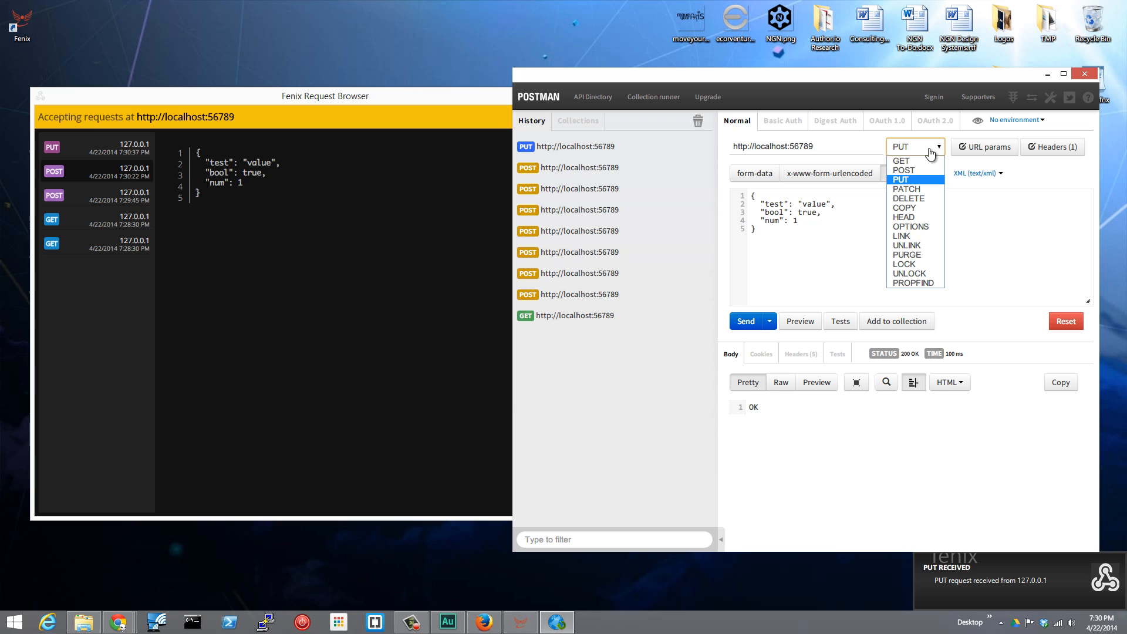
click(913, 199)
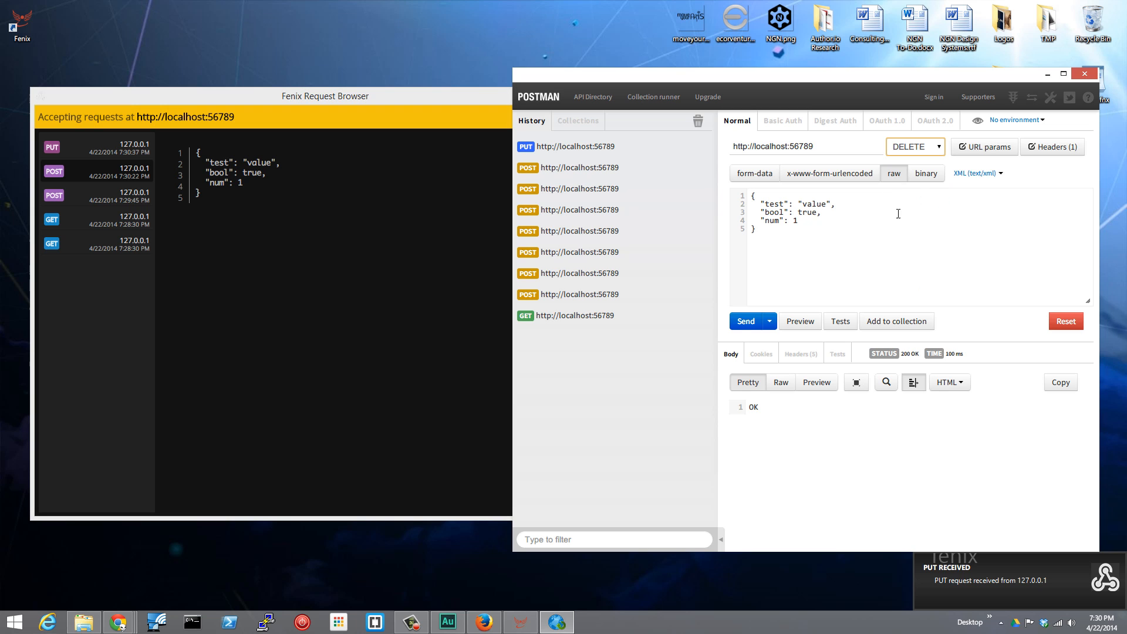
click(736, 323)
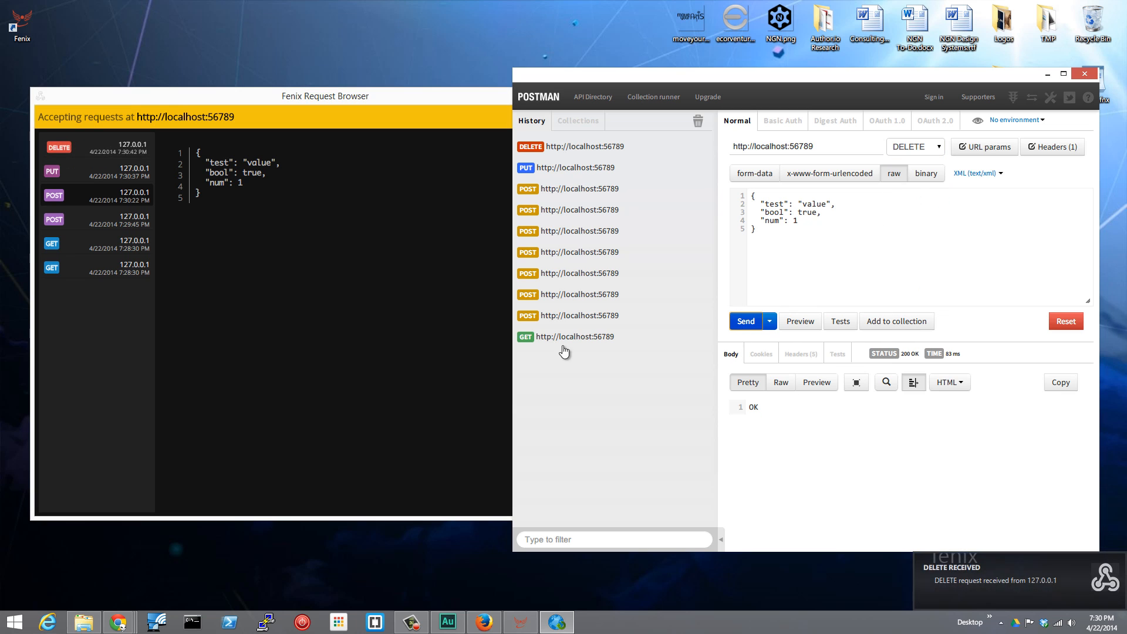
View the contents of the received DELETE and PUT requests in the Request Browser.
click(101, 149)
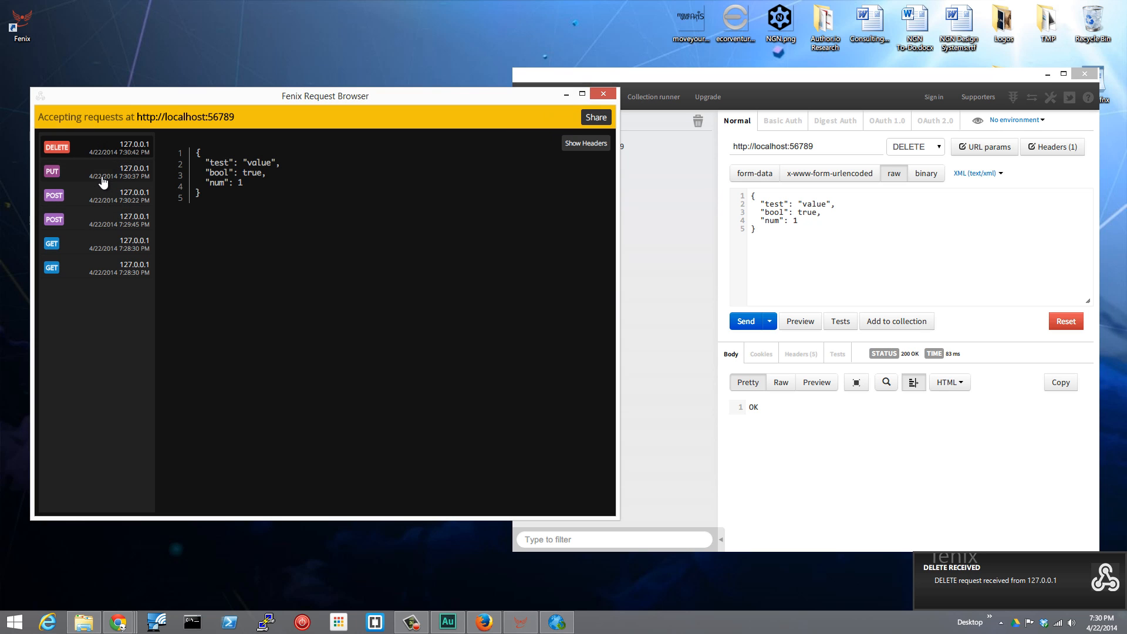
click(103, 179)
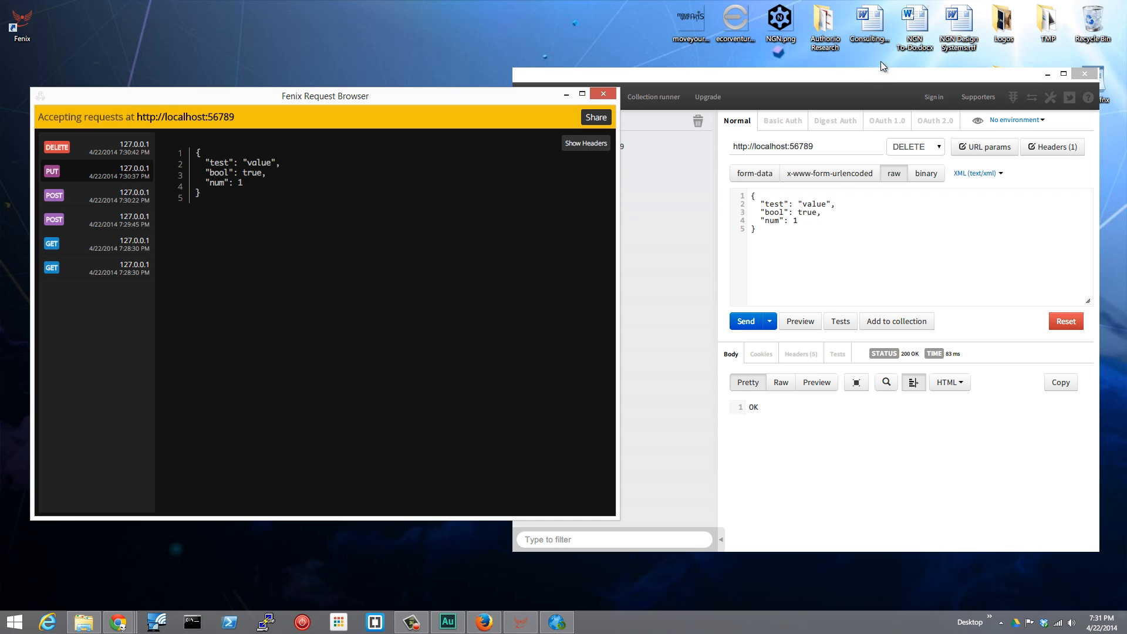
click(873, 78)
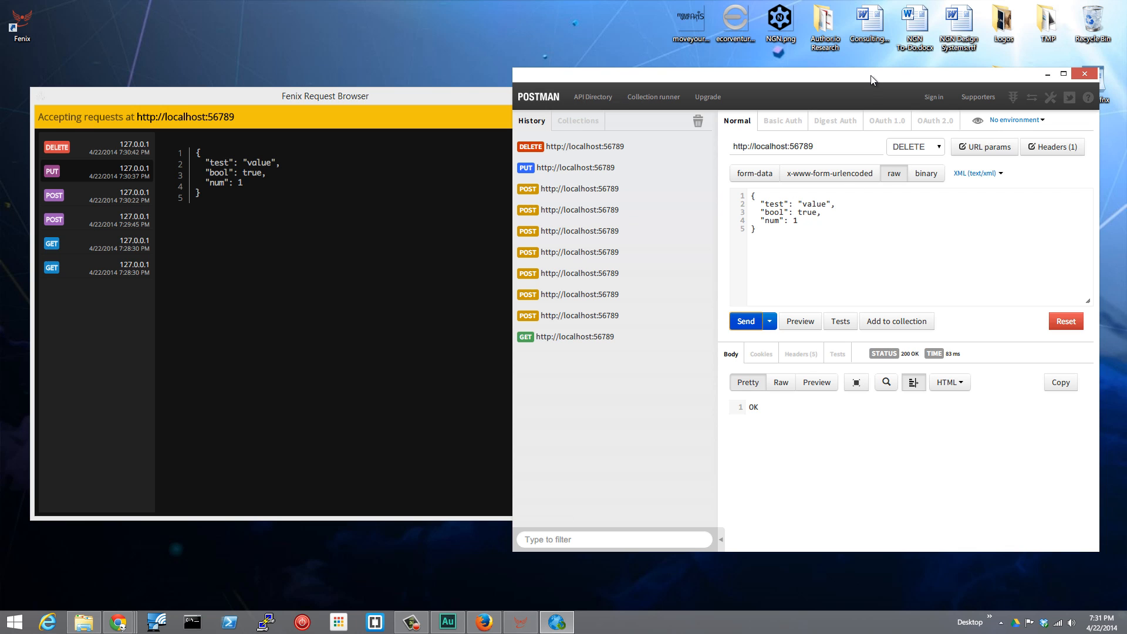
click(460, 96)
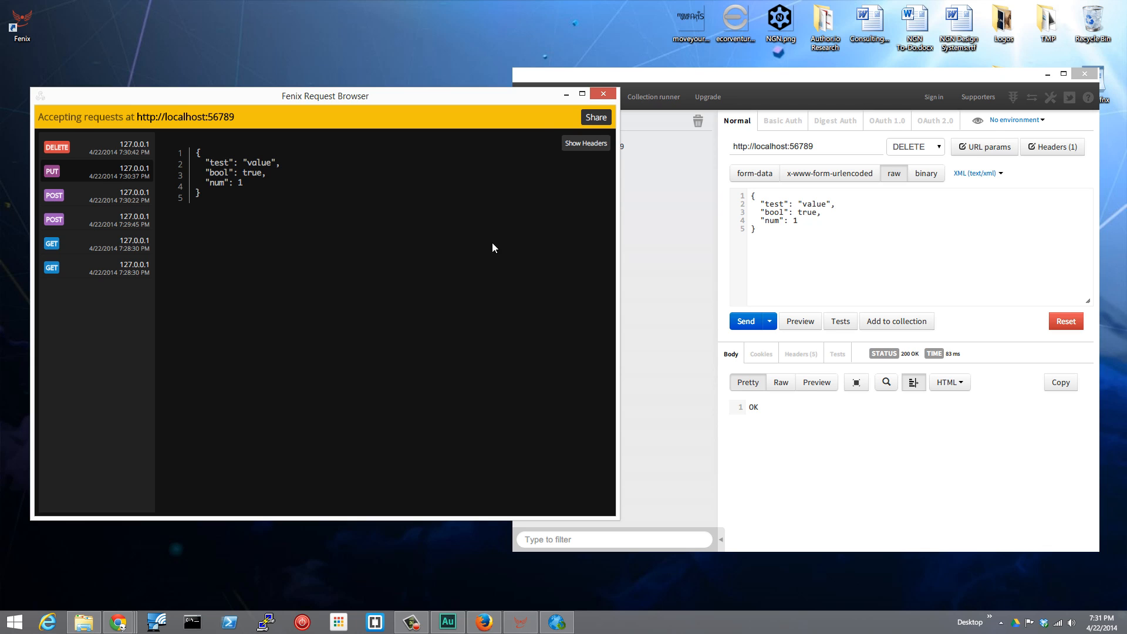
Share the request receiver publicly on the internet and select its localtunnel.me address.
click(596, 118)
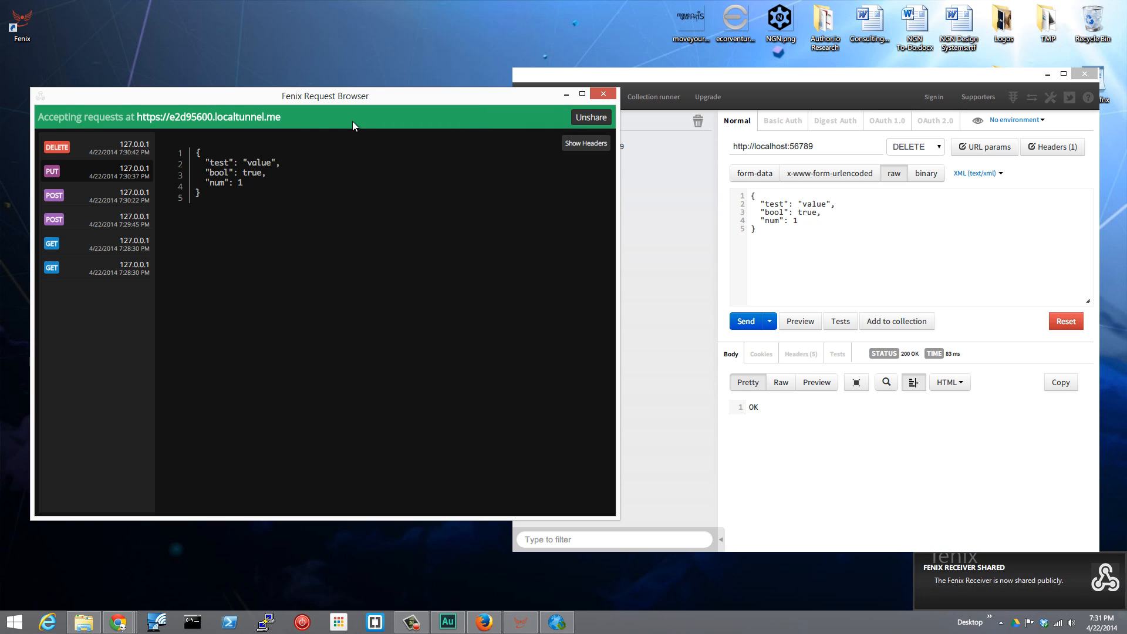
drag(303, 117, 141, 122)
key(ctrl+c)
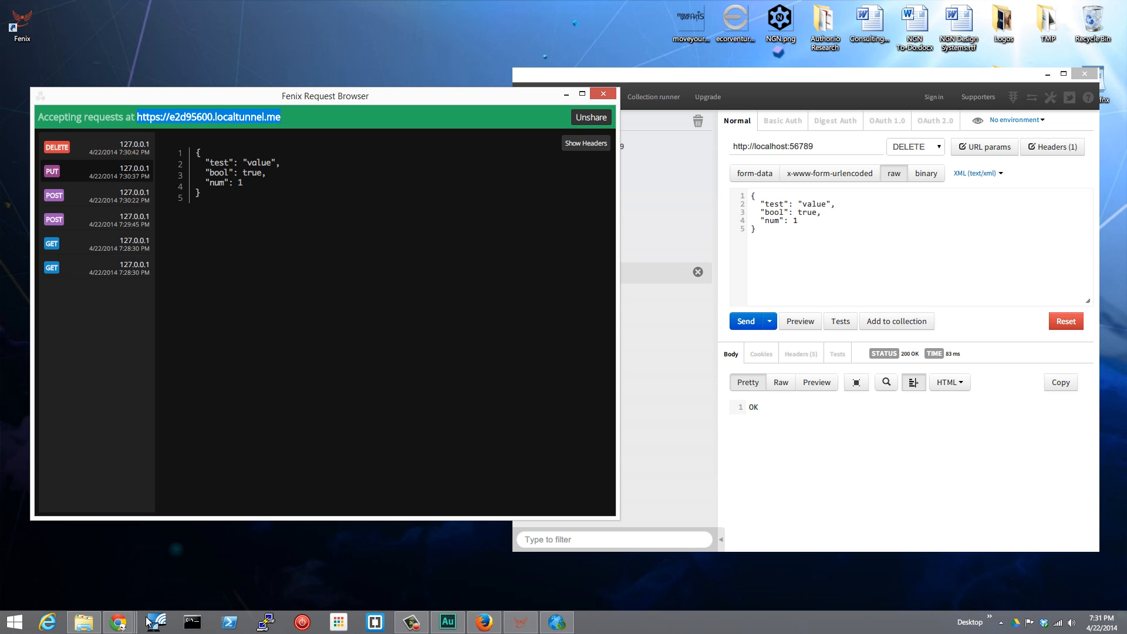
Switch to Chrome and open the fenix repository page on github.com.
mouse_move(118, 623)
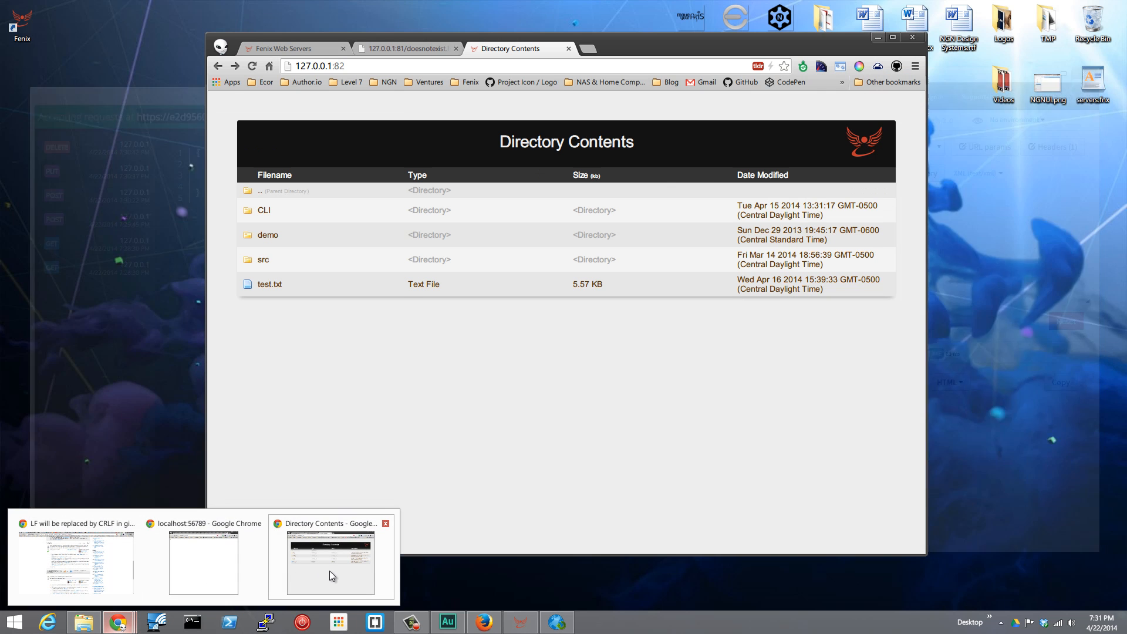
click(330, 571)
click(524, 64)
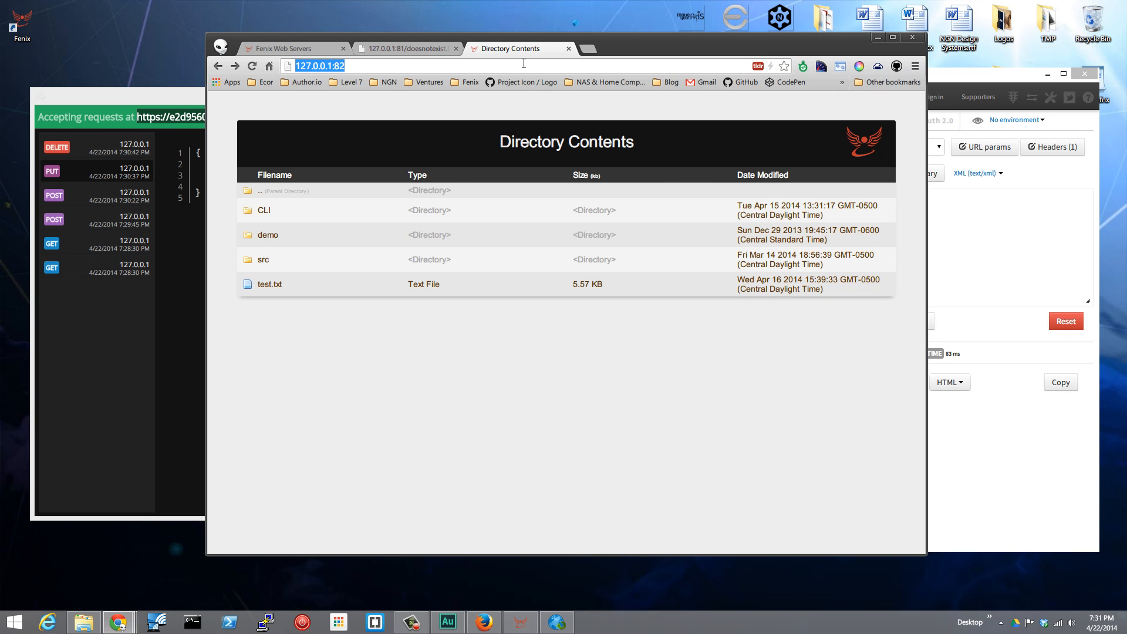
text(github.com/coreybutler/fenix)
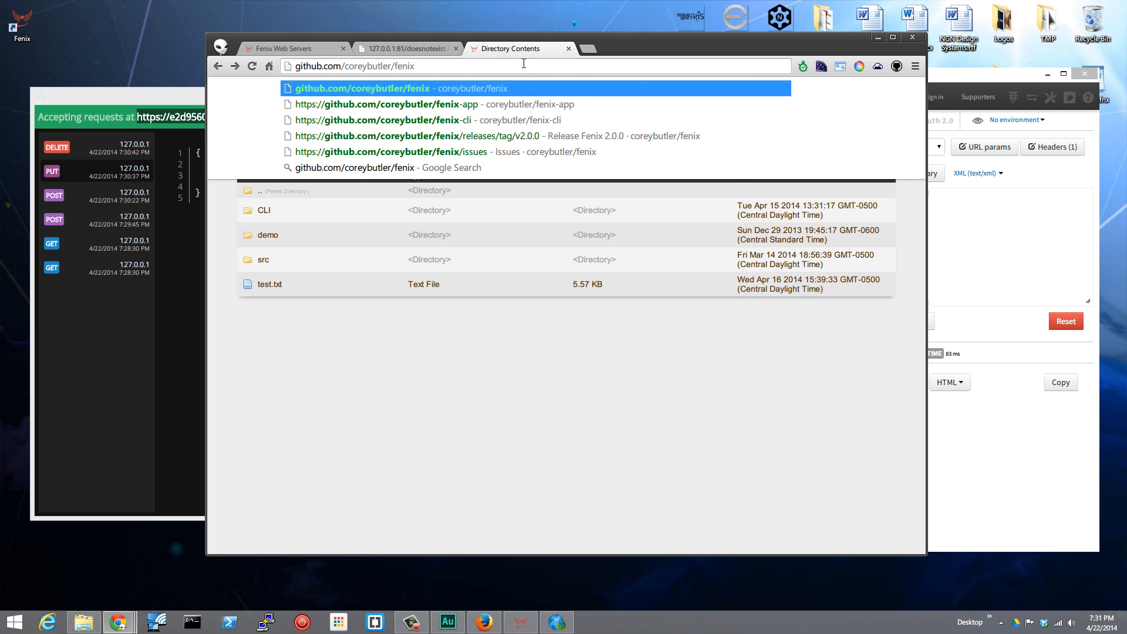
key(Return)
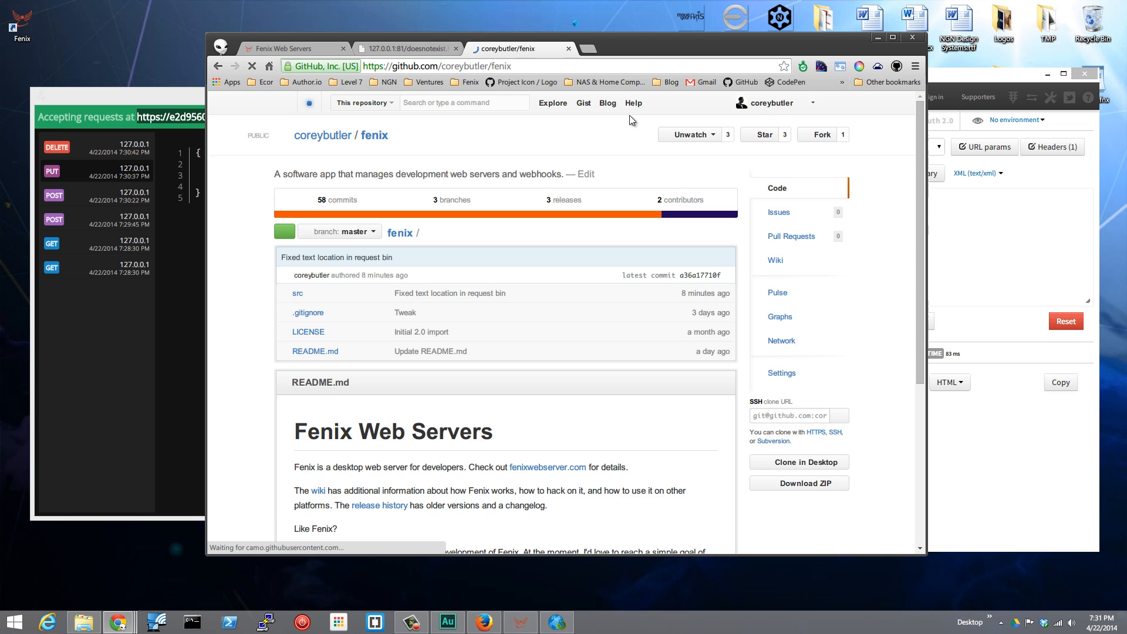
Delete the existing webhook in the repository's Webhooks & Services settings, authorizing the deletion with the account password.
click(776, 377)
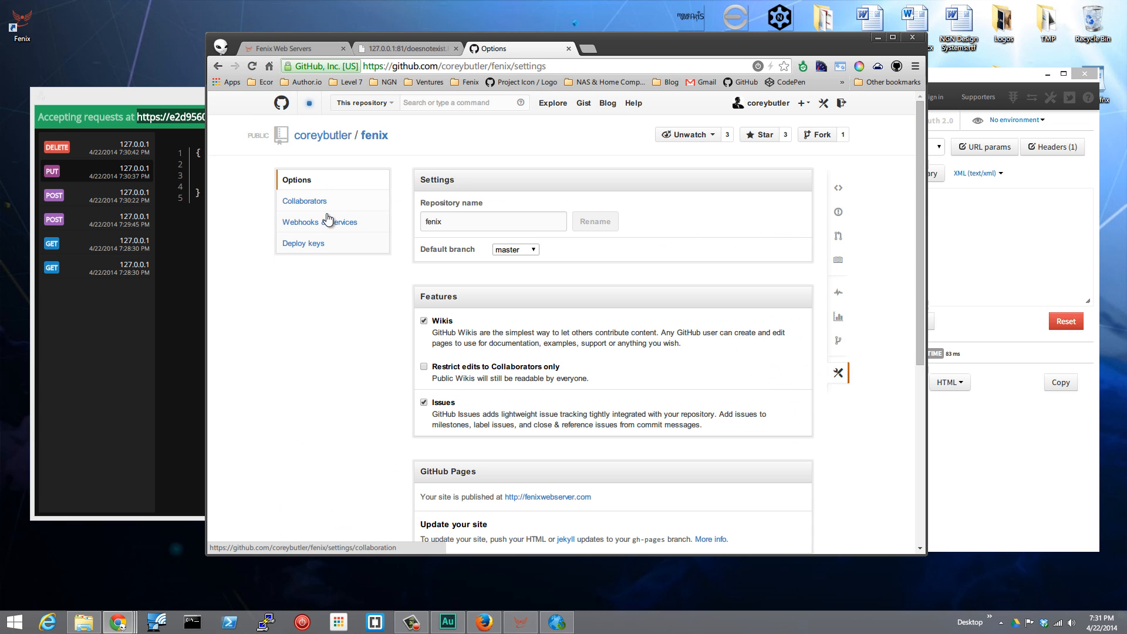
click(305, 223)
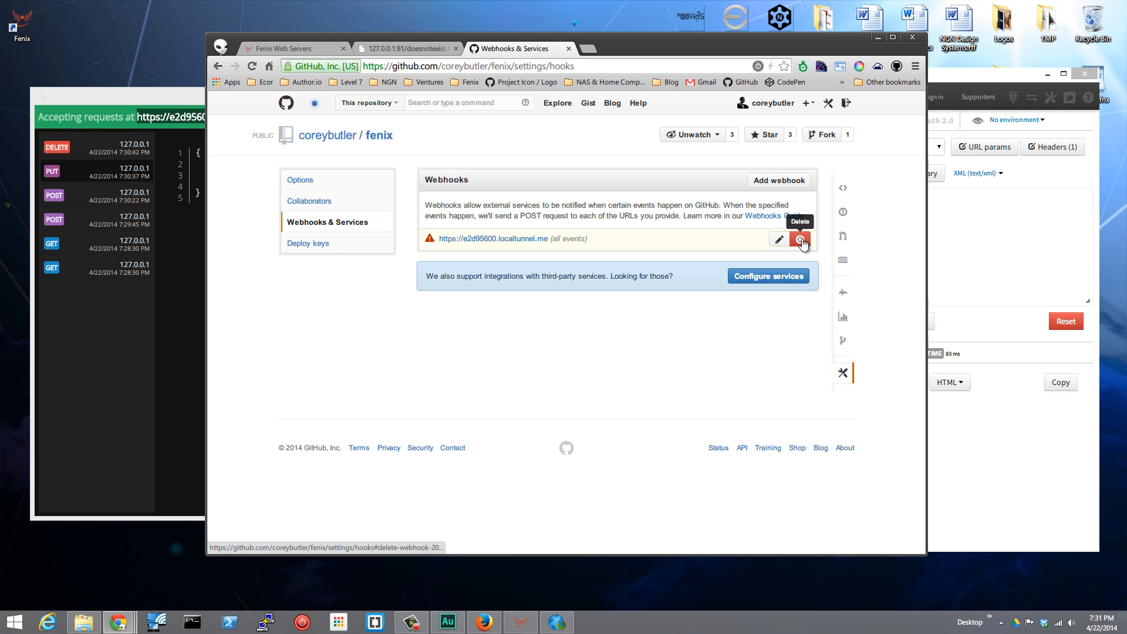
click(802, 240)
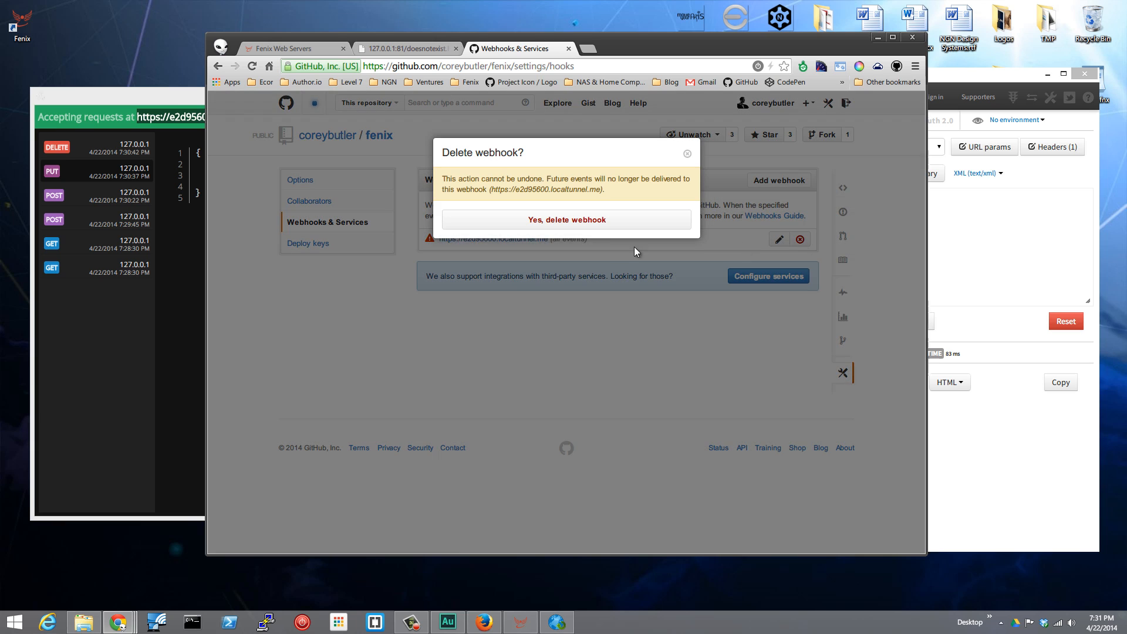
click(572, 221)
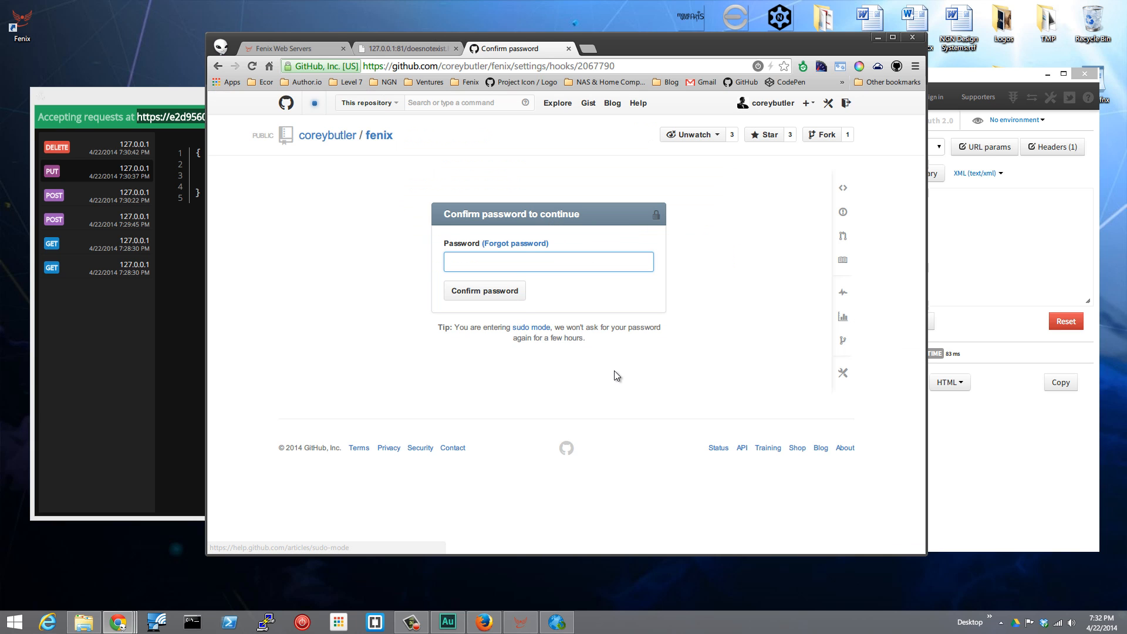
text(••••••••)
key(Return)
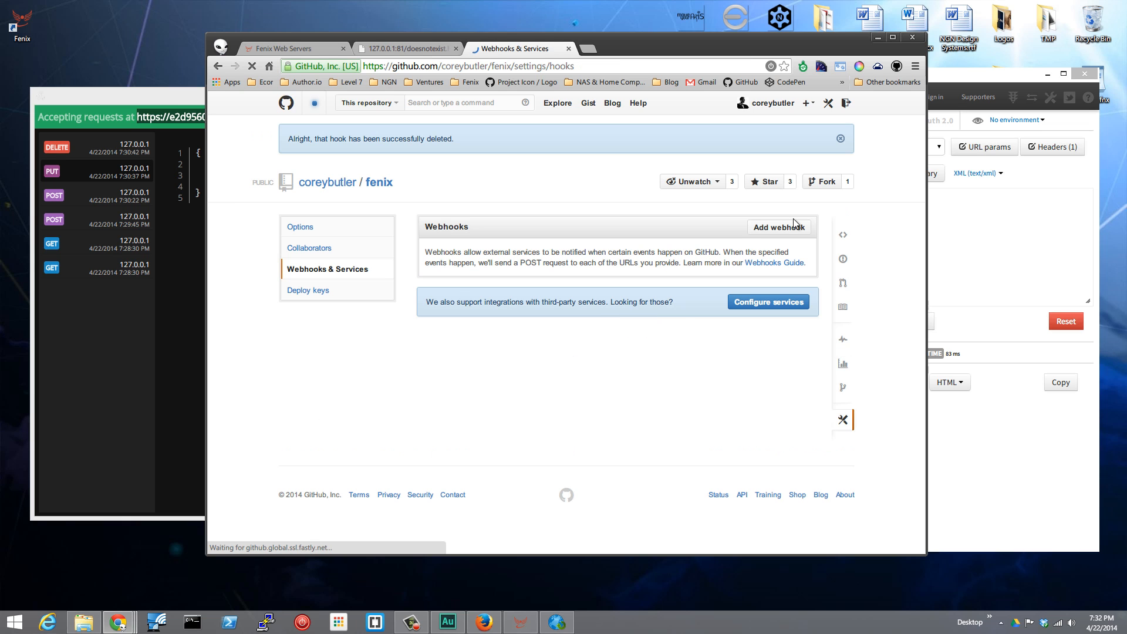
click(781, 229)
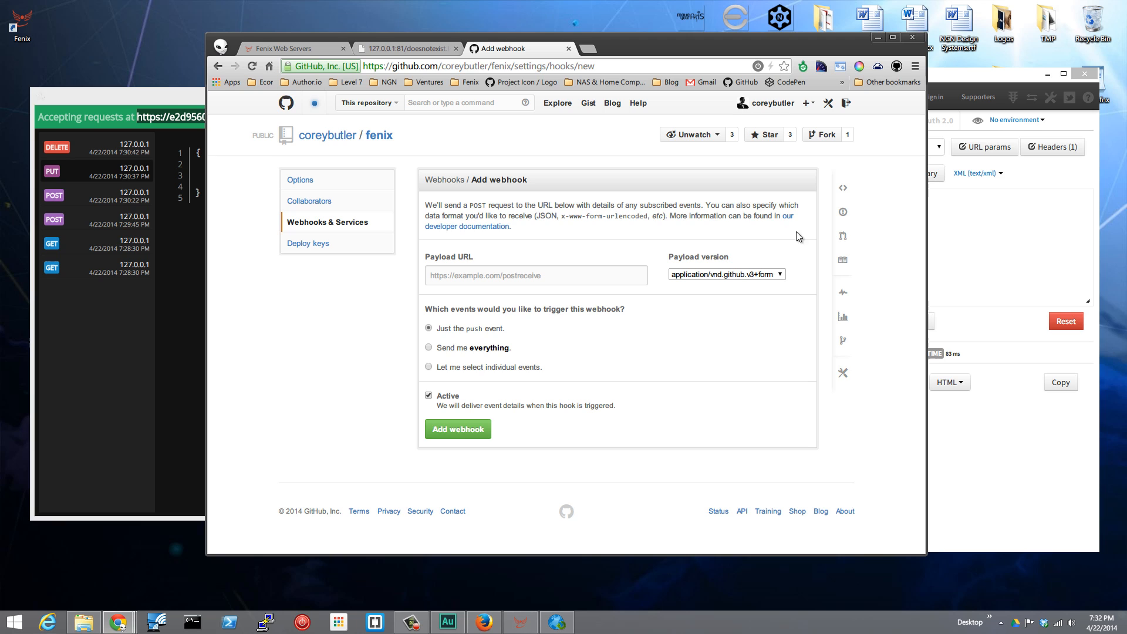
click(563, 276)
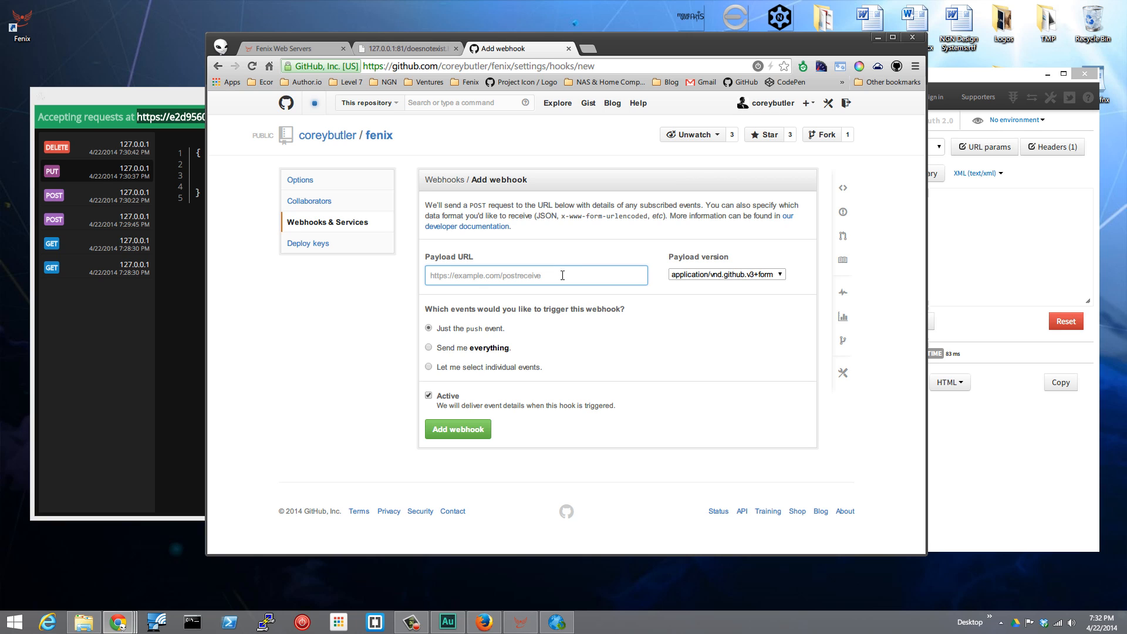
key(ctrl+v)
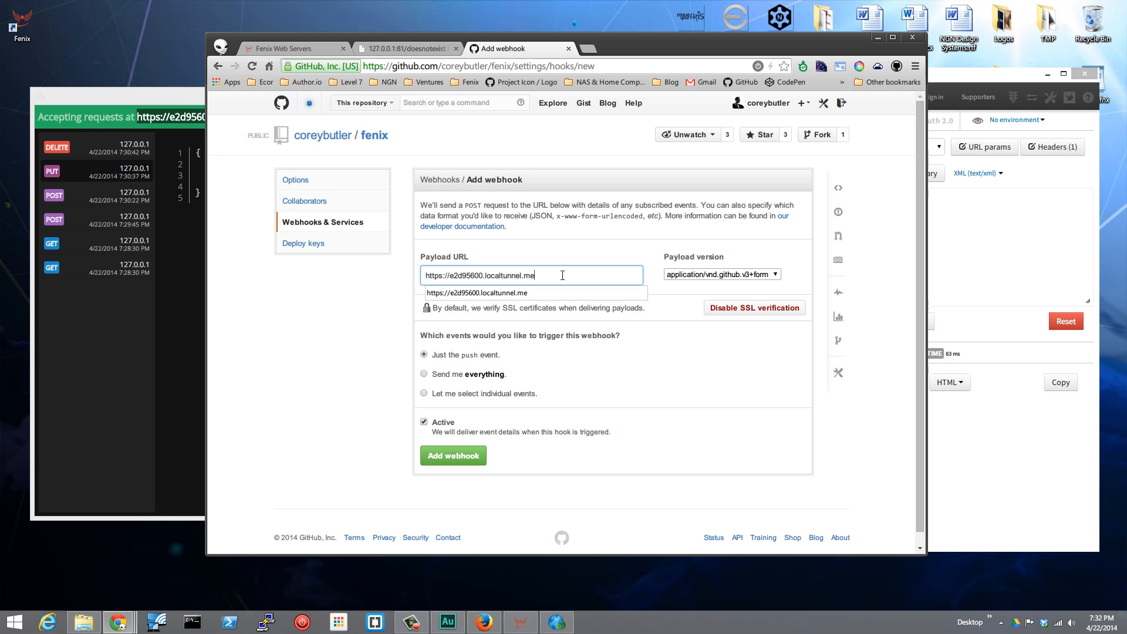
click(753, 250)
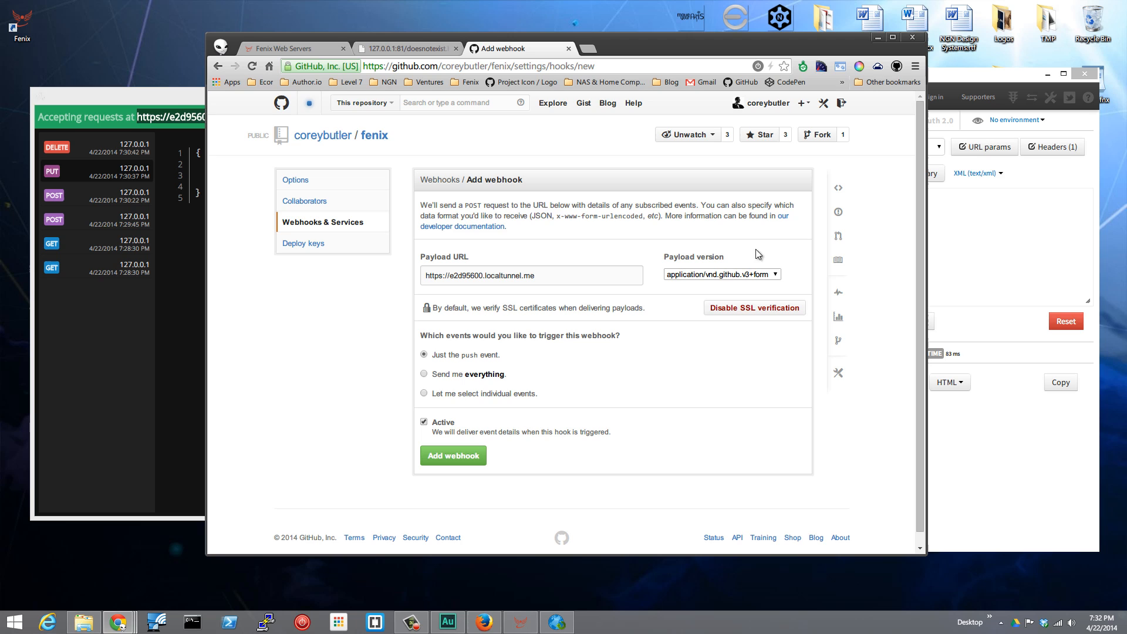
click(776, 276)
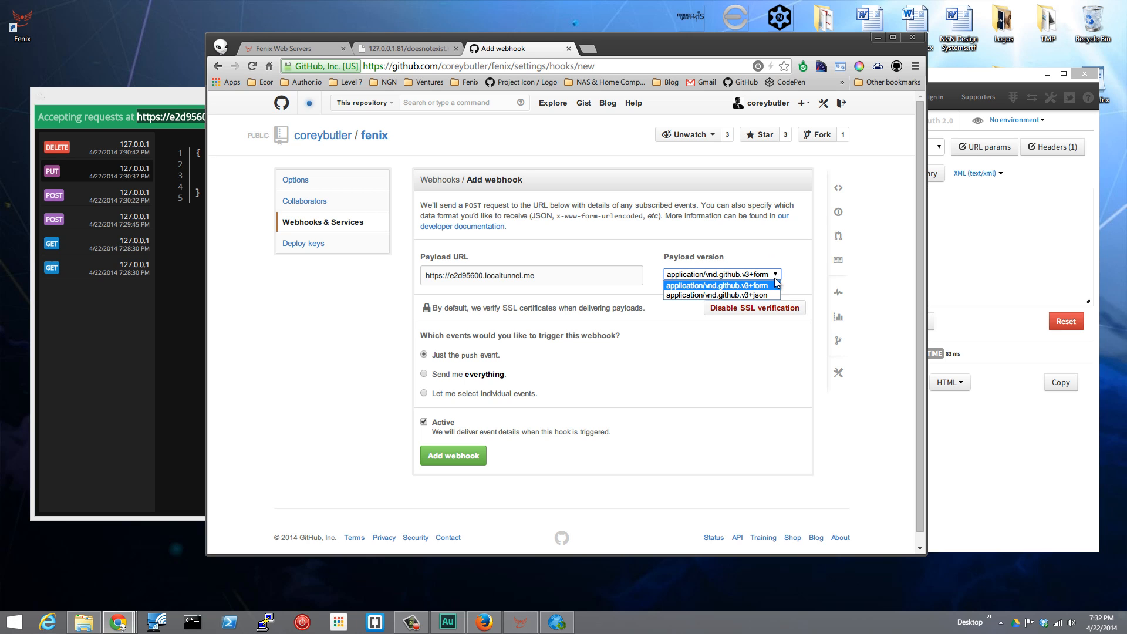
click(767, 295)
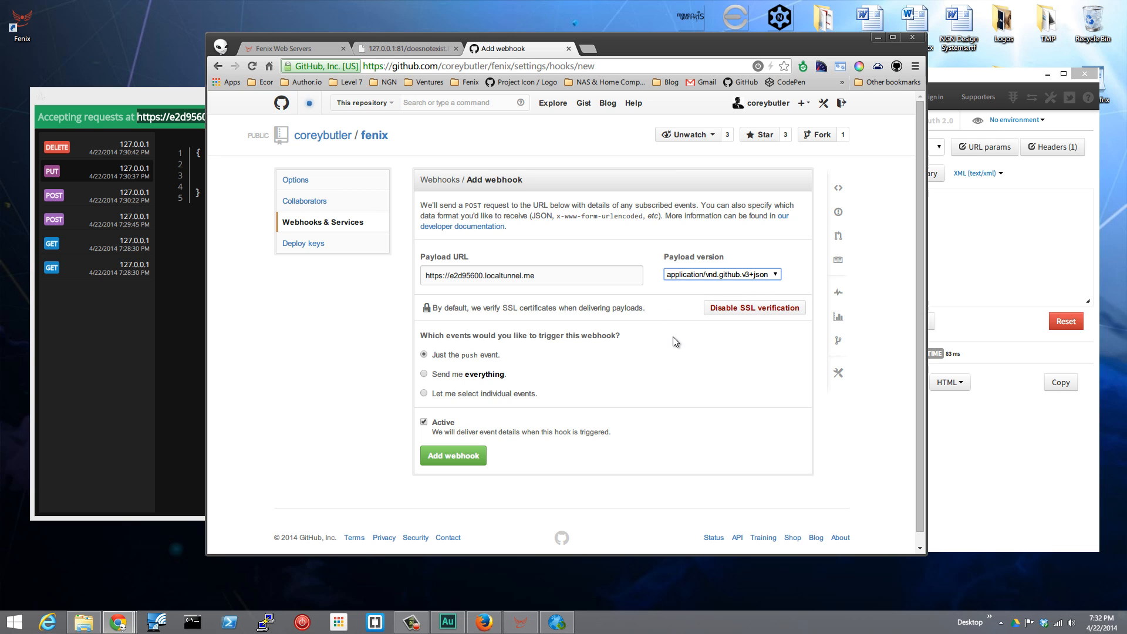
Choose individual trigger events with only Push enabled and add the webhook.
click(682, 348)
click(425, 394)
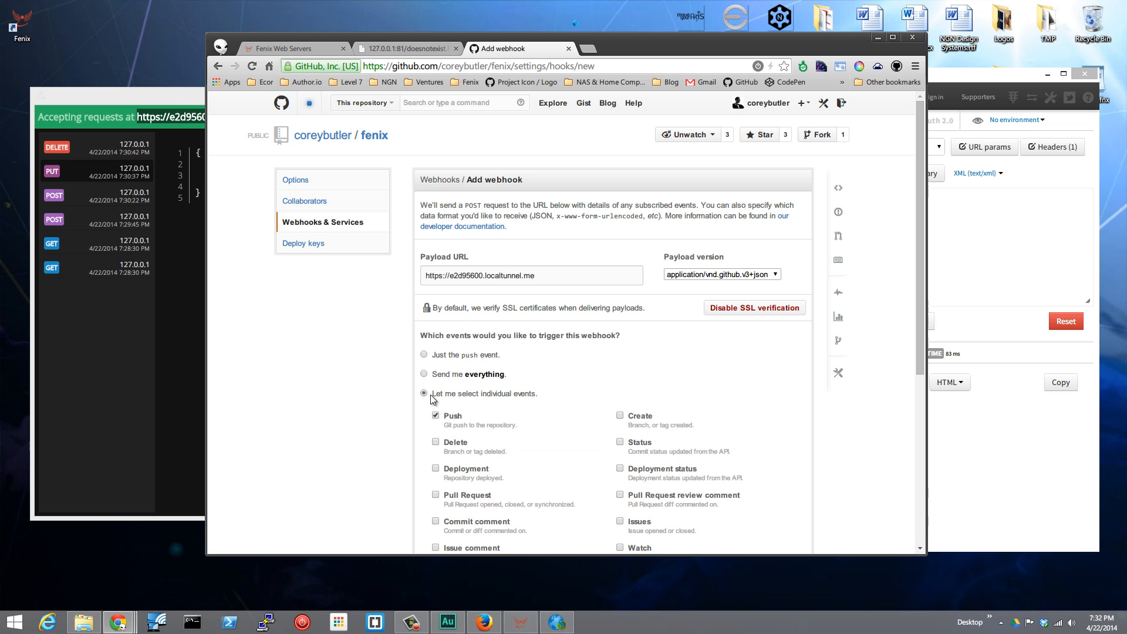
scroll(662, 351, down, 2)
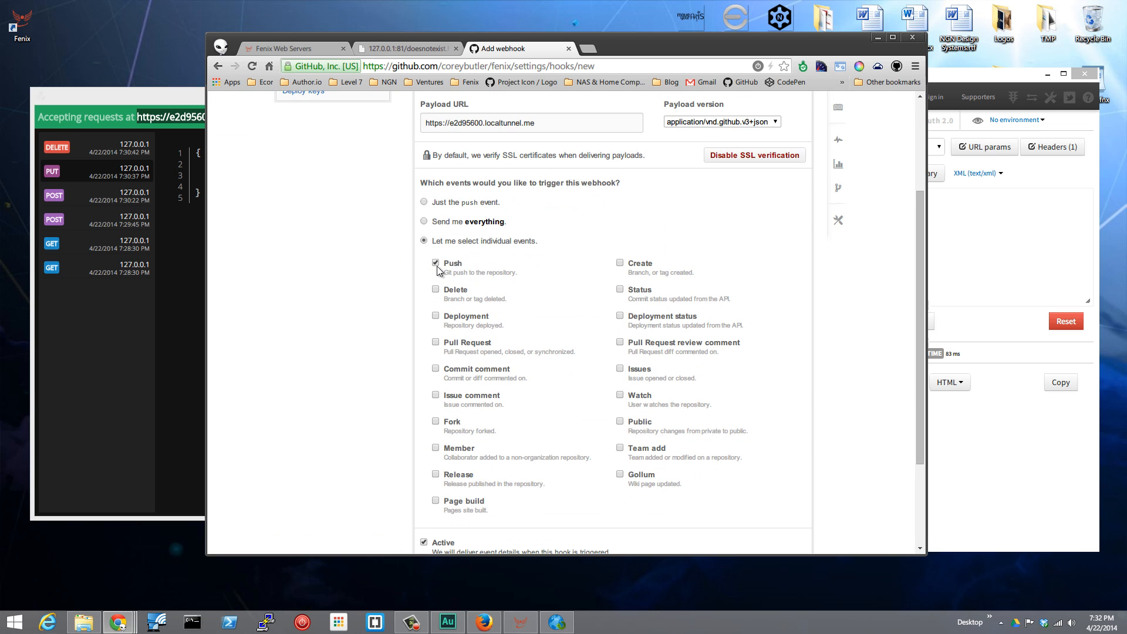
click(436, 264)
scroll(829, 371, down, 1)
scroll(830, 377, down, 1)
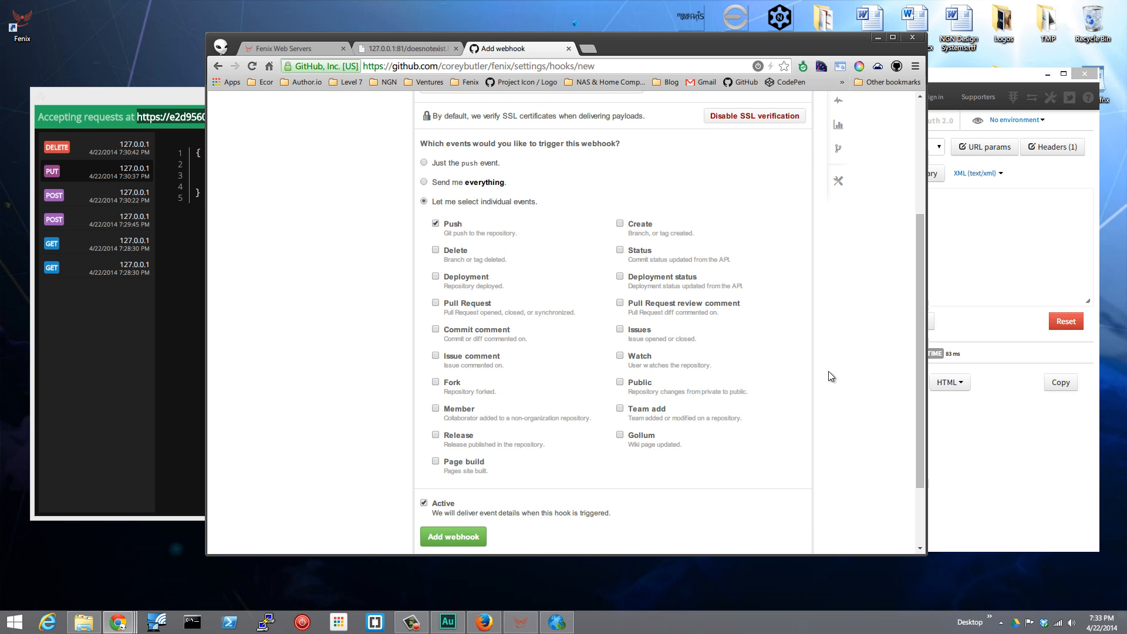
click(458, 543)
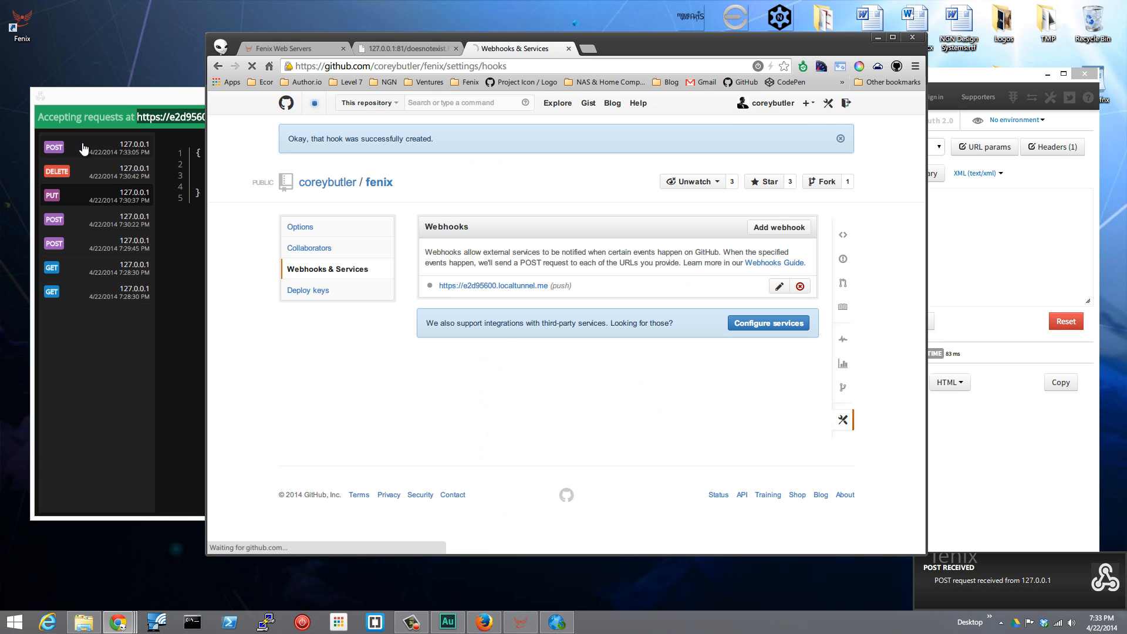
Compare the newest POST request in the Fenix Request Browser with the payload of the webhook's recent delivery on GitHub.
click(94, 154)
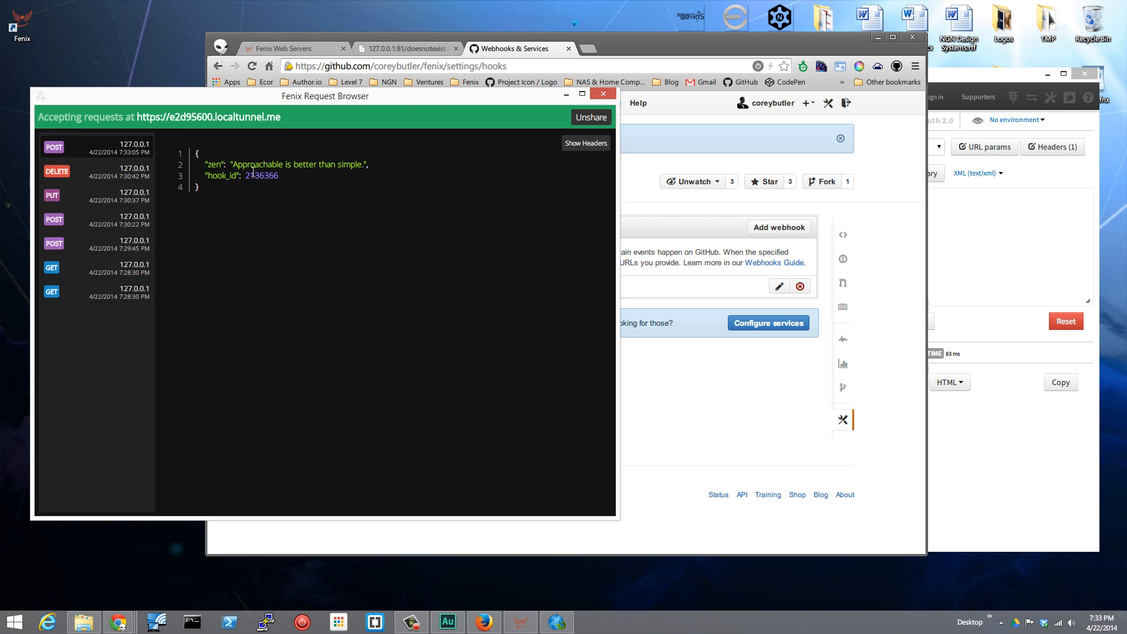
click(680, 282)
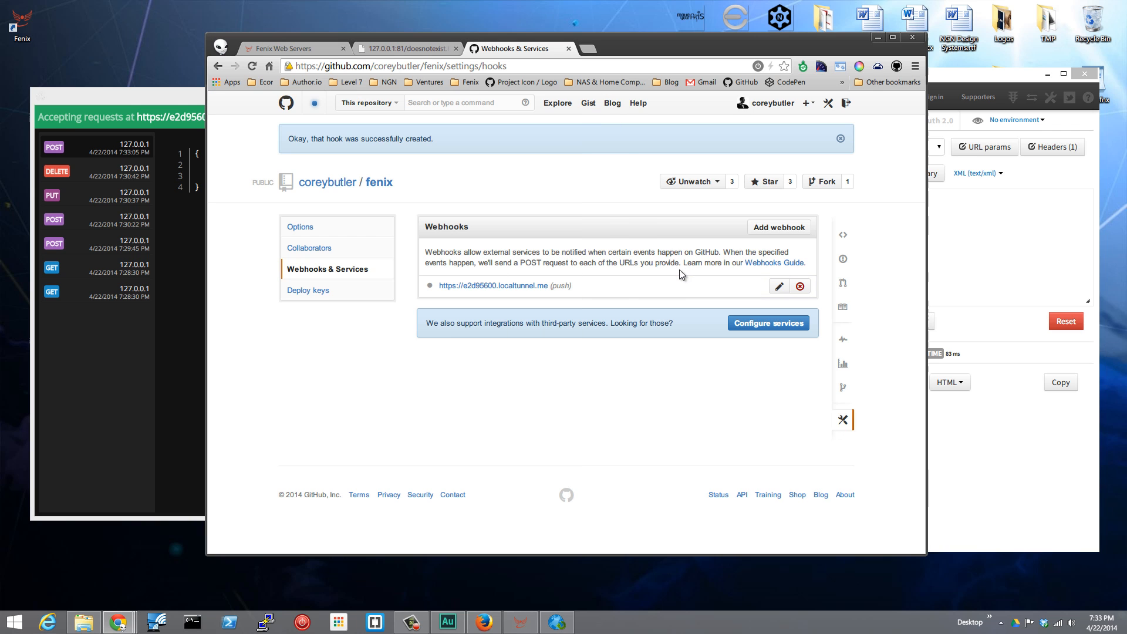
click(492, 286)
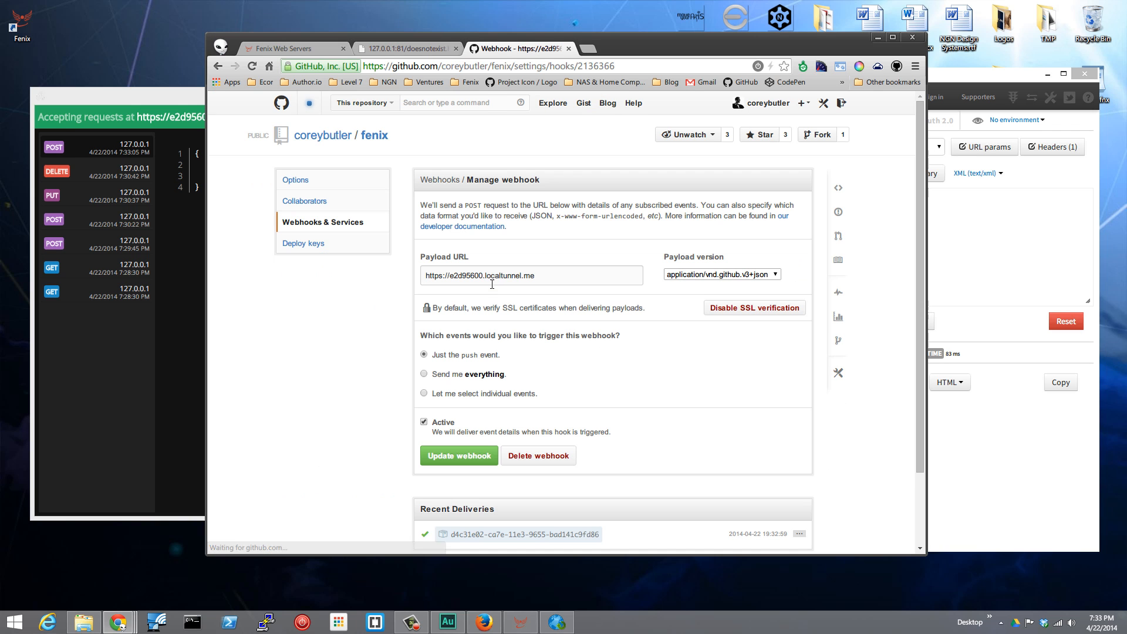
drag(660, 37, 678, 6)
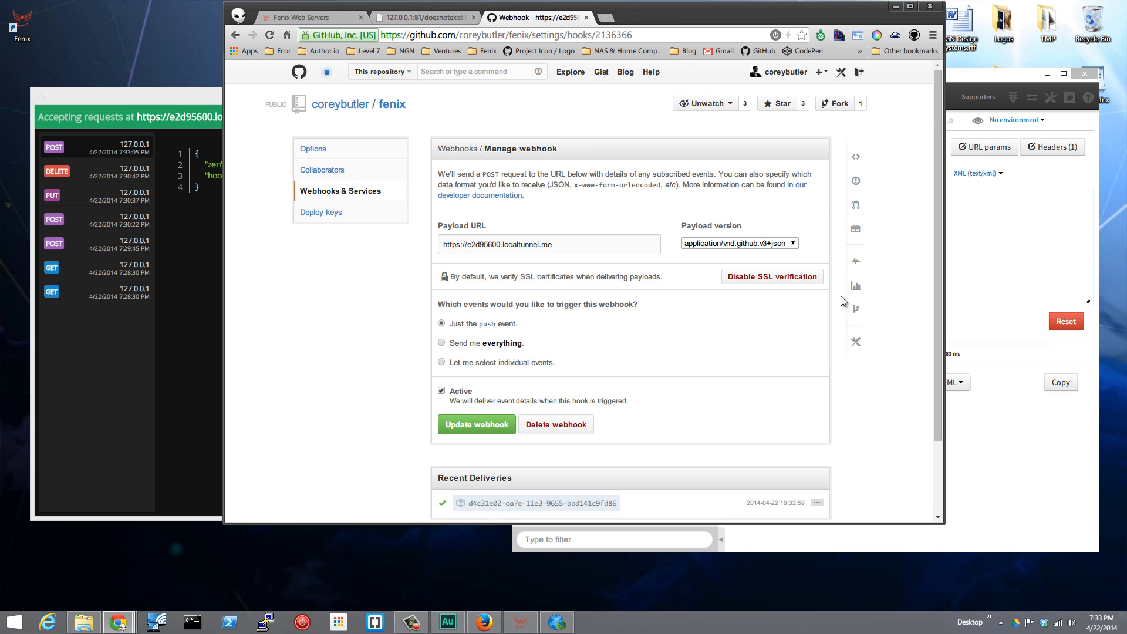
scroll(862, 341, down, 1)
scroll(862, 340, down, 2)
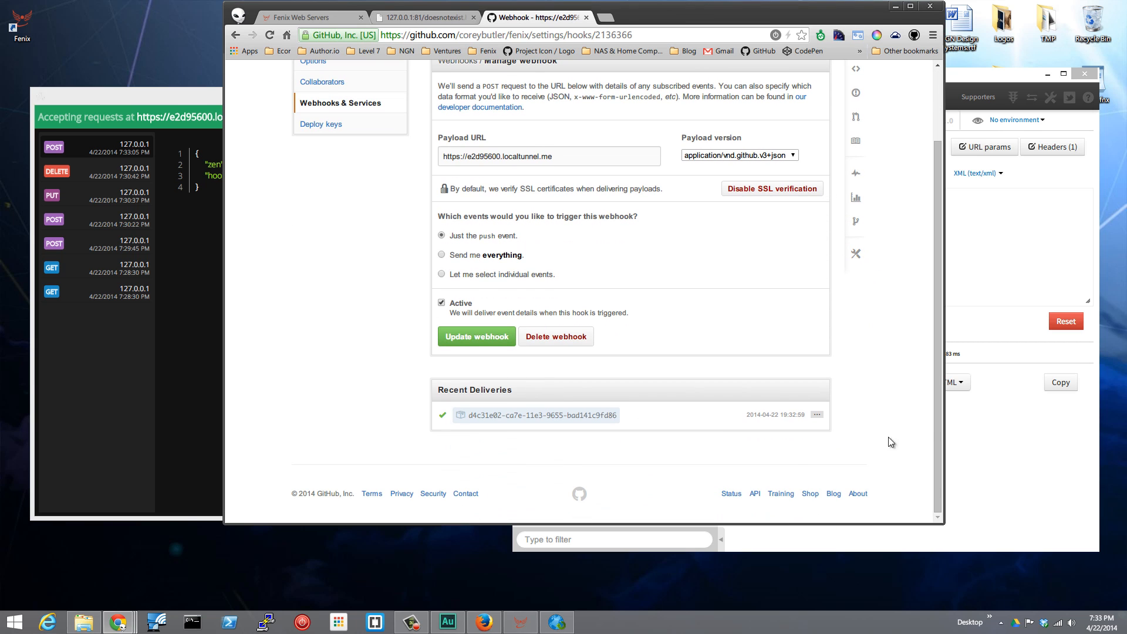
click(817, 415)
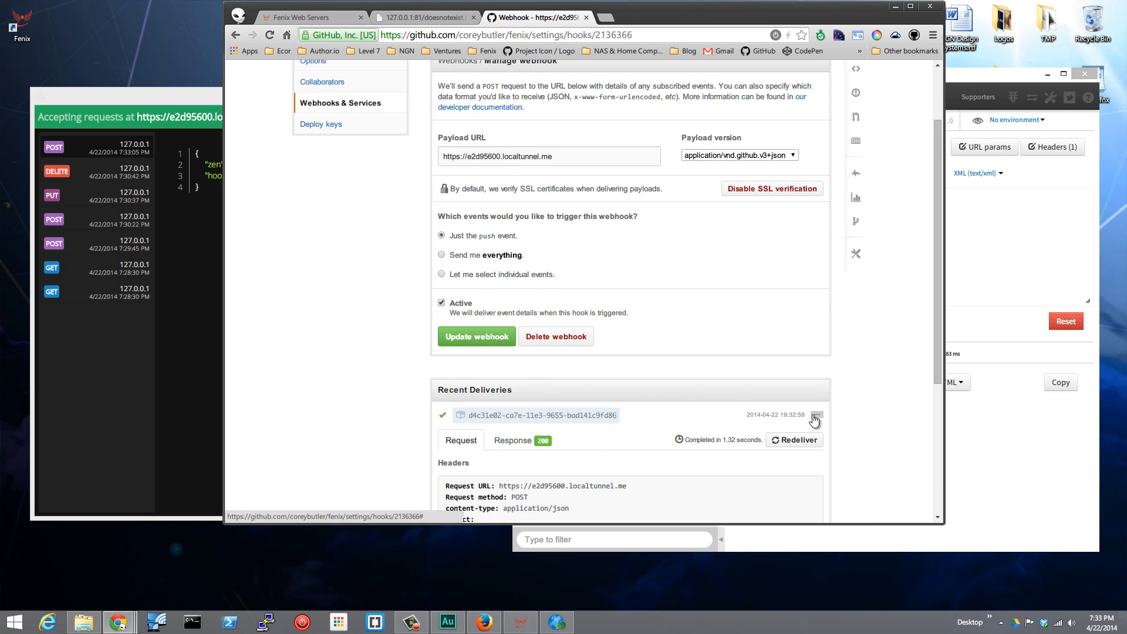
scroll(886, 330, down, 3)
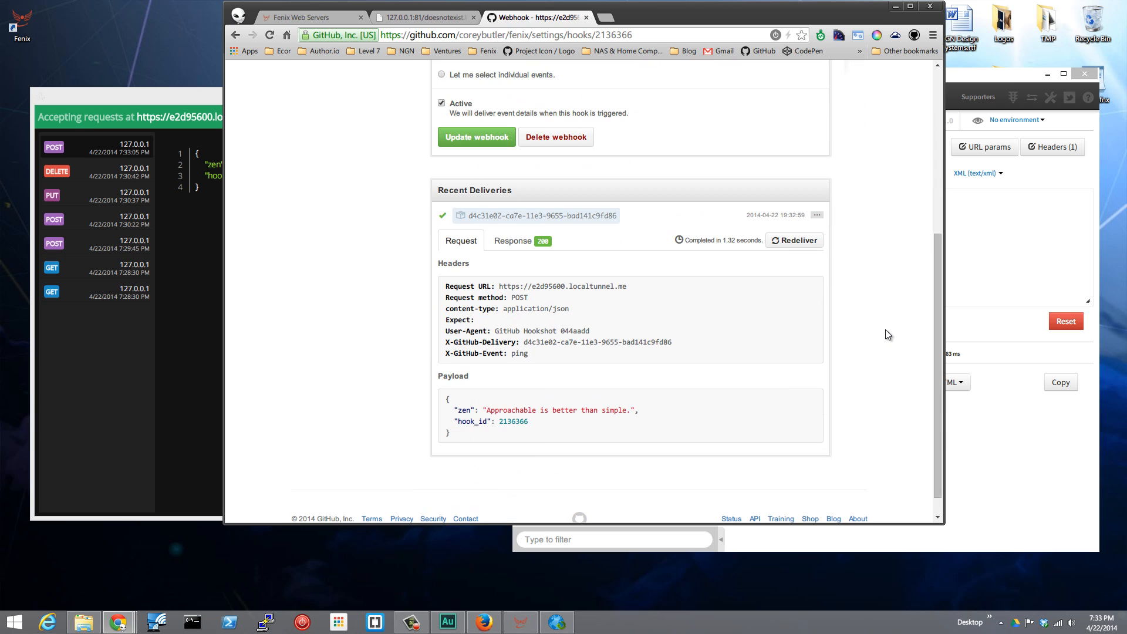
drag(464, 438, 447, 403)
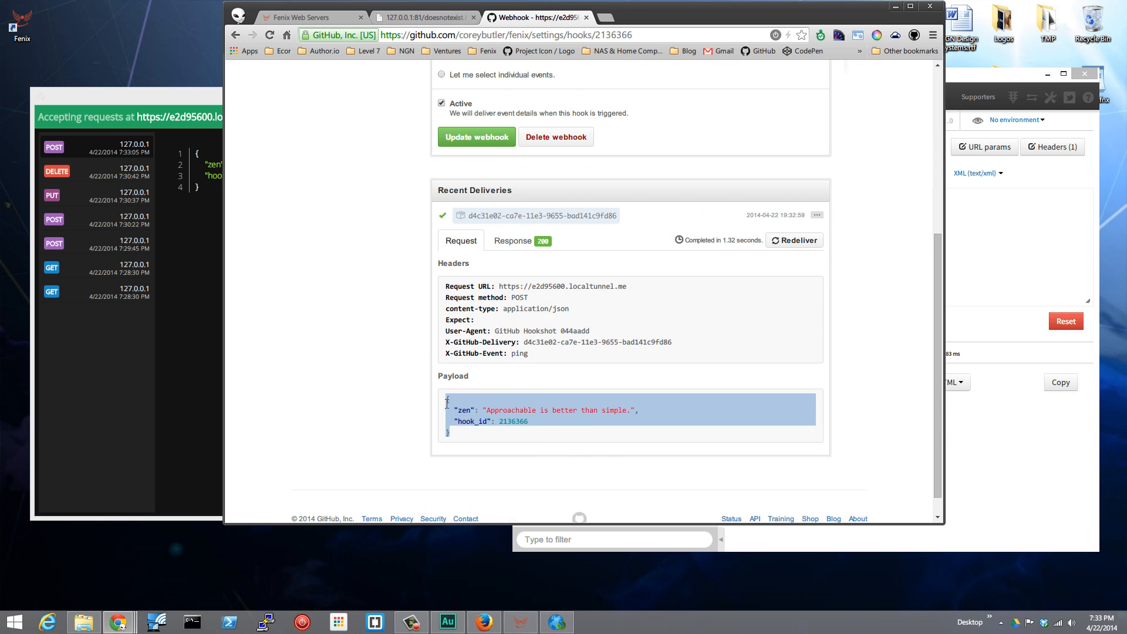
click(126, 96)
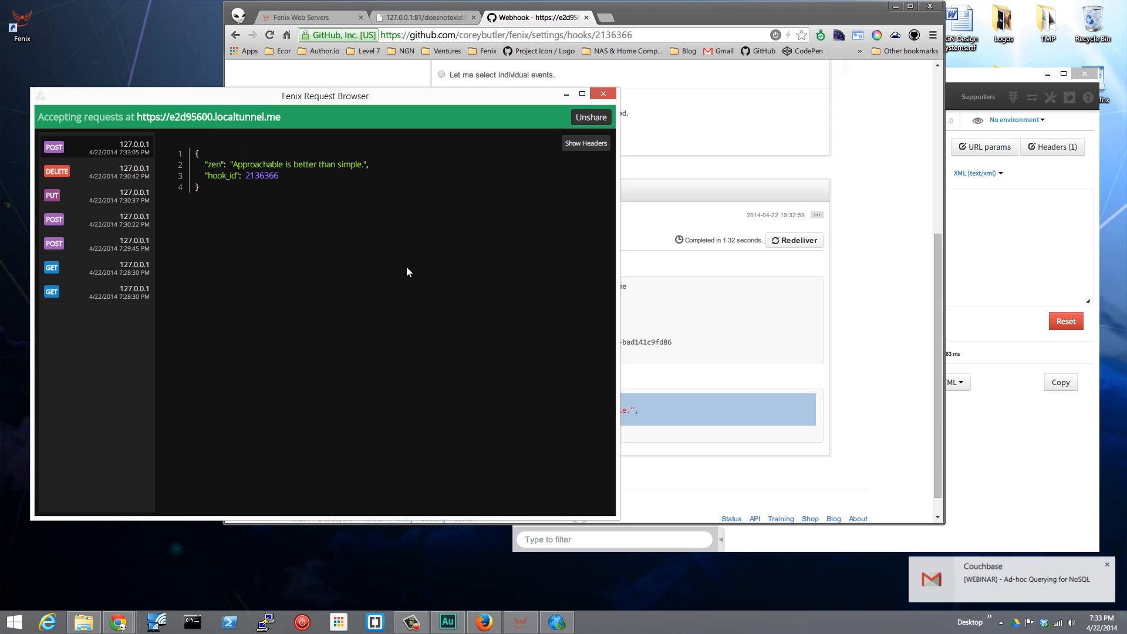
Redeliver the ping request from the webhook's recent deliveries on GitHub and switch back to the Fenix Request Browser.
click(700, 12)
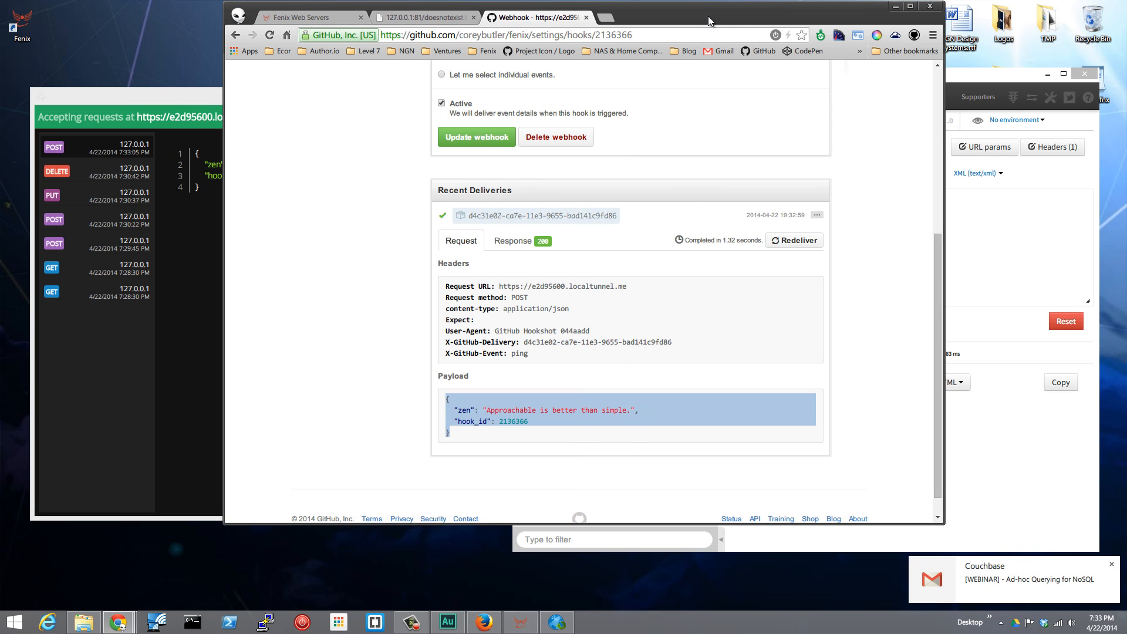
drag(709, 16, 782, 35)
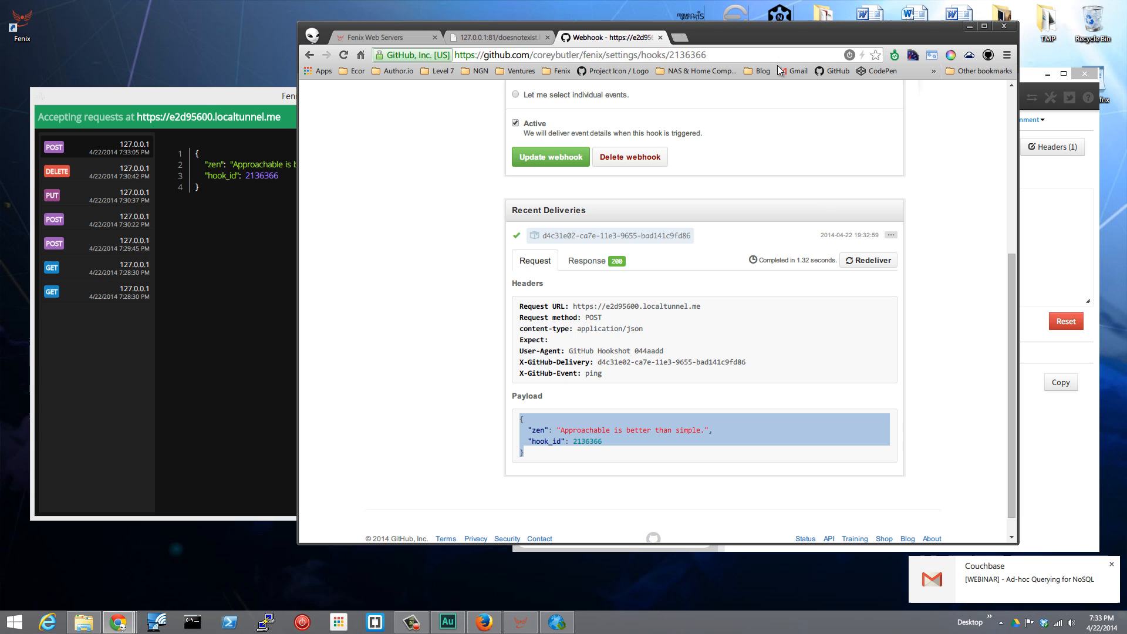
click(1111, 565)
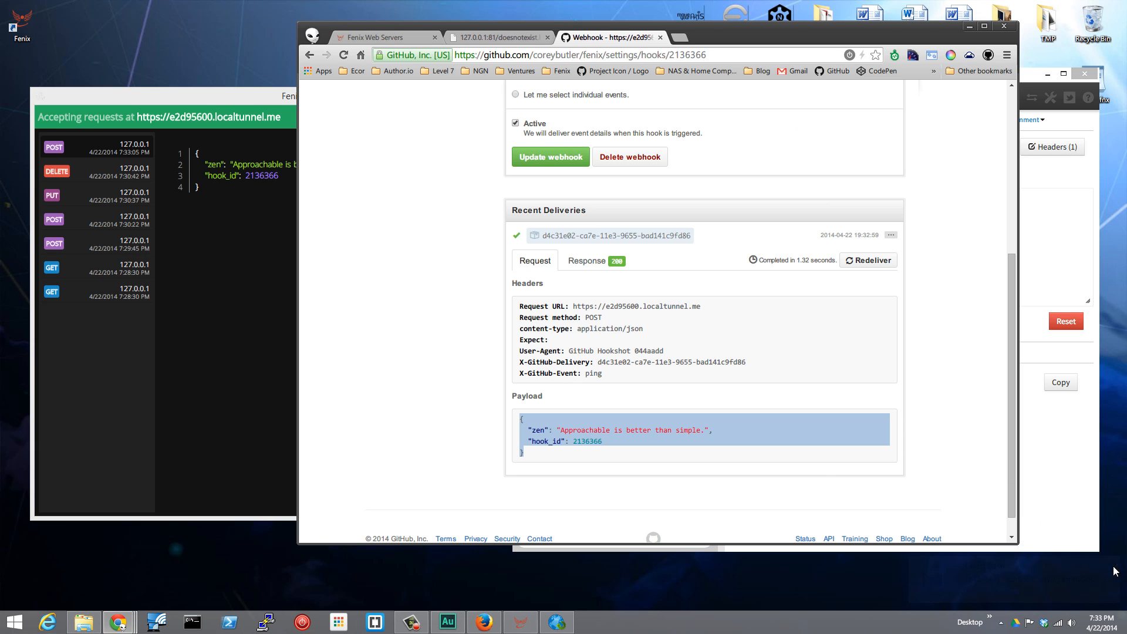
click(844, 286)
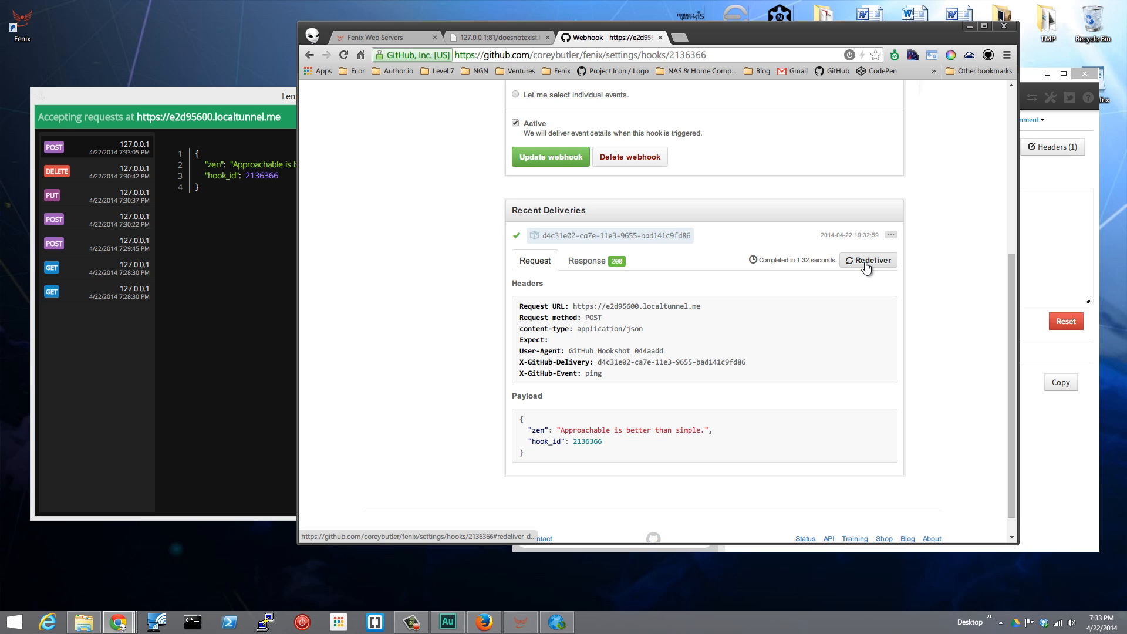
click(867, 265)
click(592, 223)
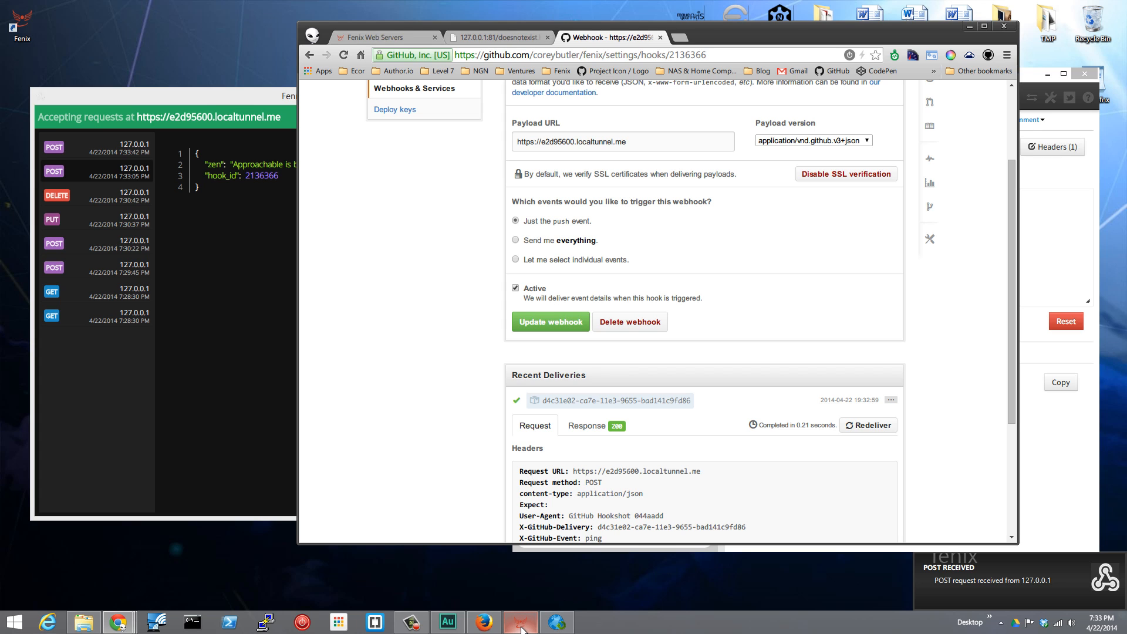
mouse_move(521, 629)
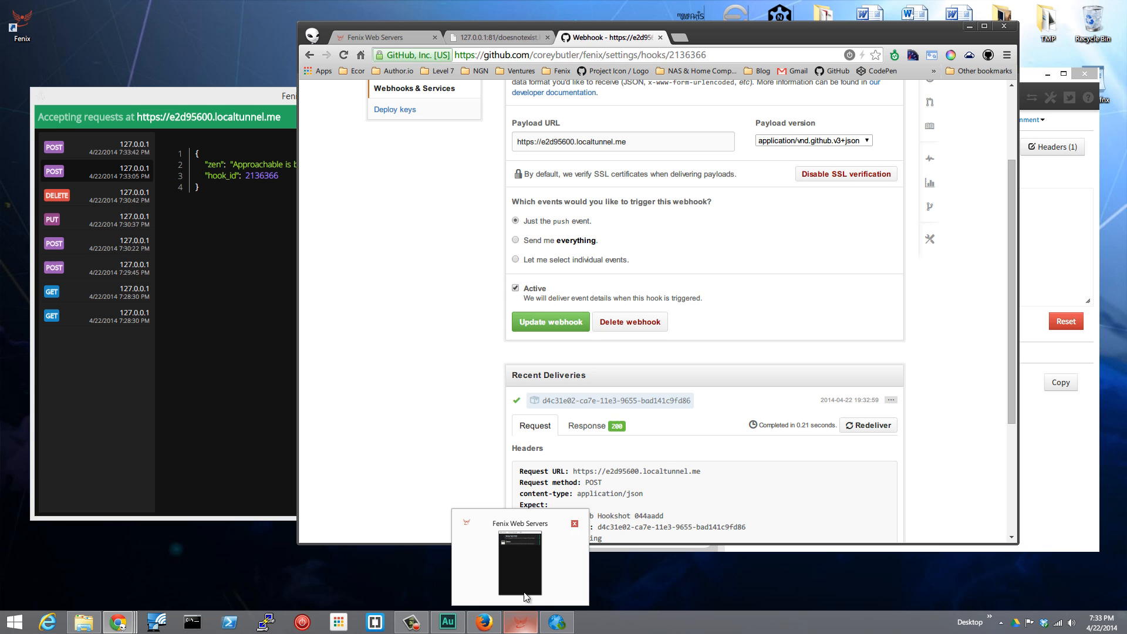
click(526, 520)
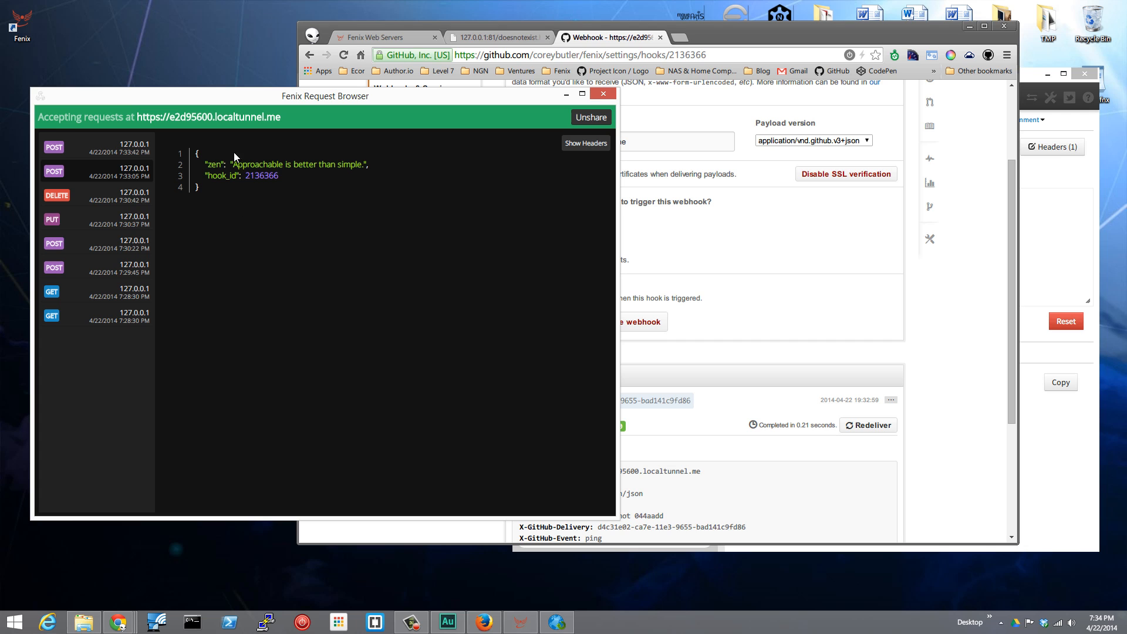
Examine the headers of the GitHub ping request in the Fenix Request Browser, minimizing the GitHub window, and hide the headers again.
click(588, 146)
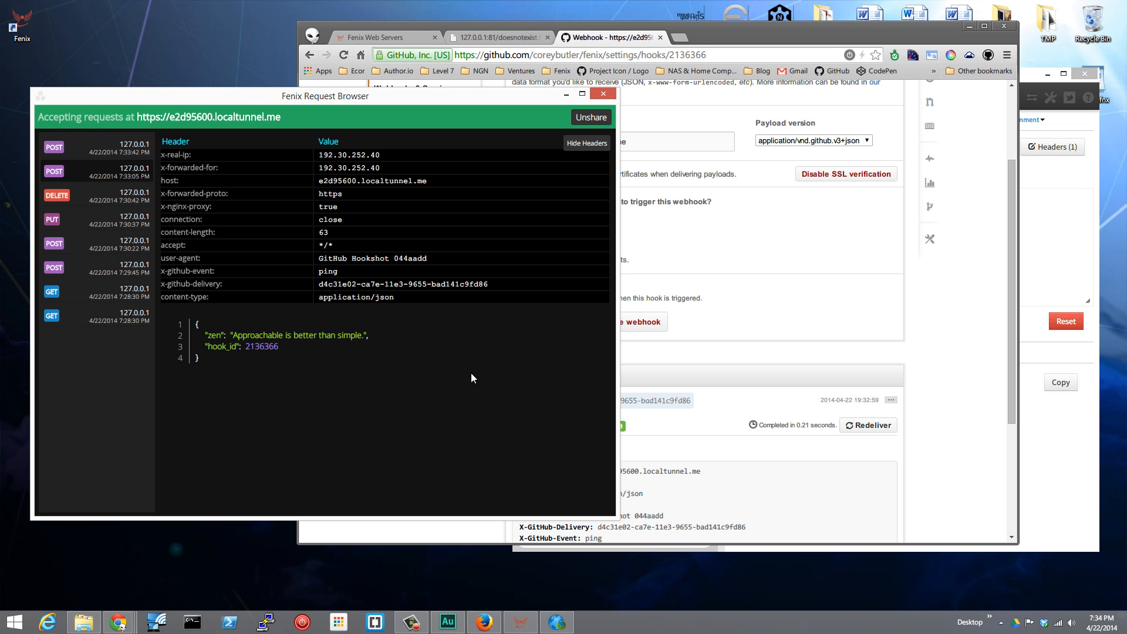
click(967, 27)
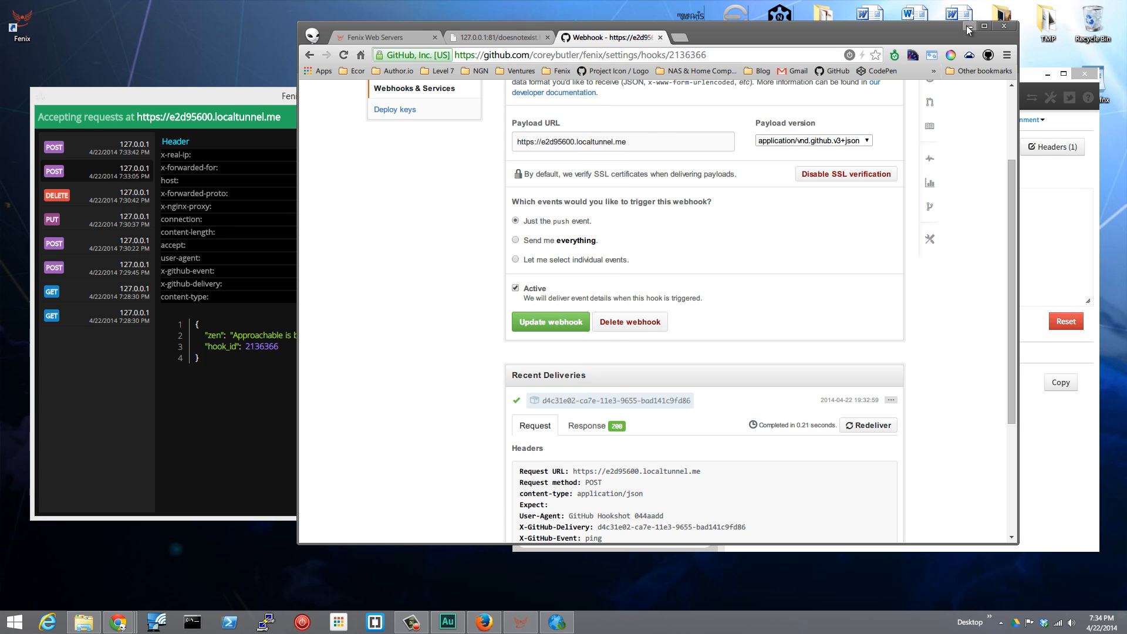
click(968, 27)
drag(565, 100, 662, 108)
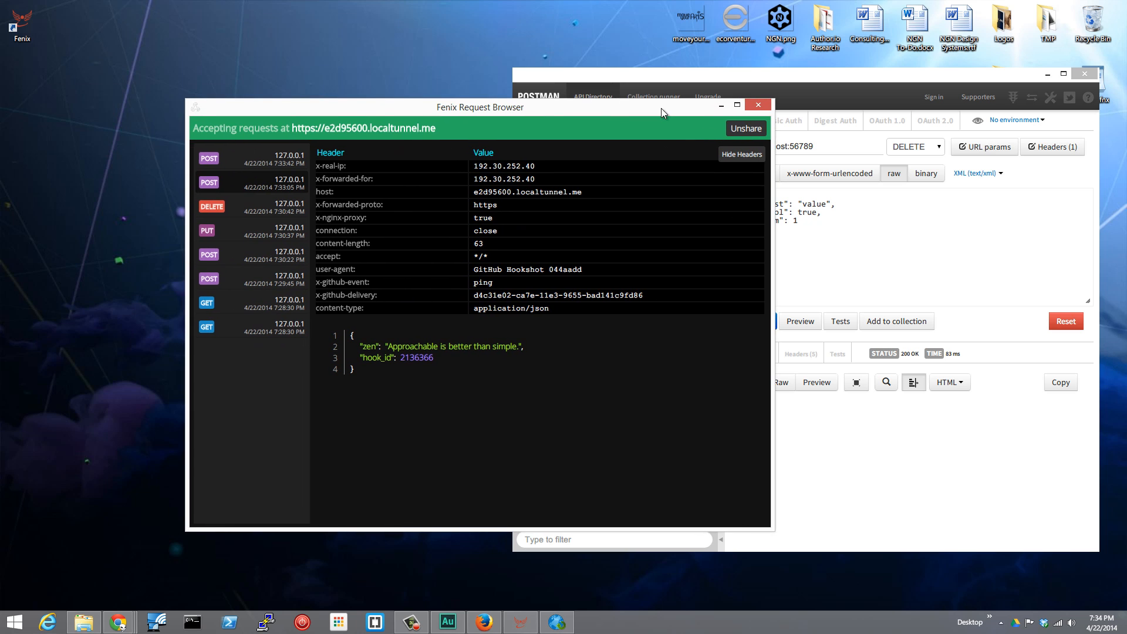
click(739, 154)
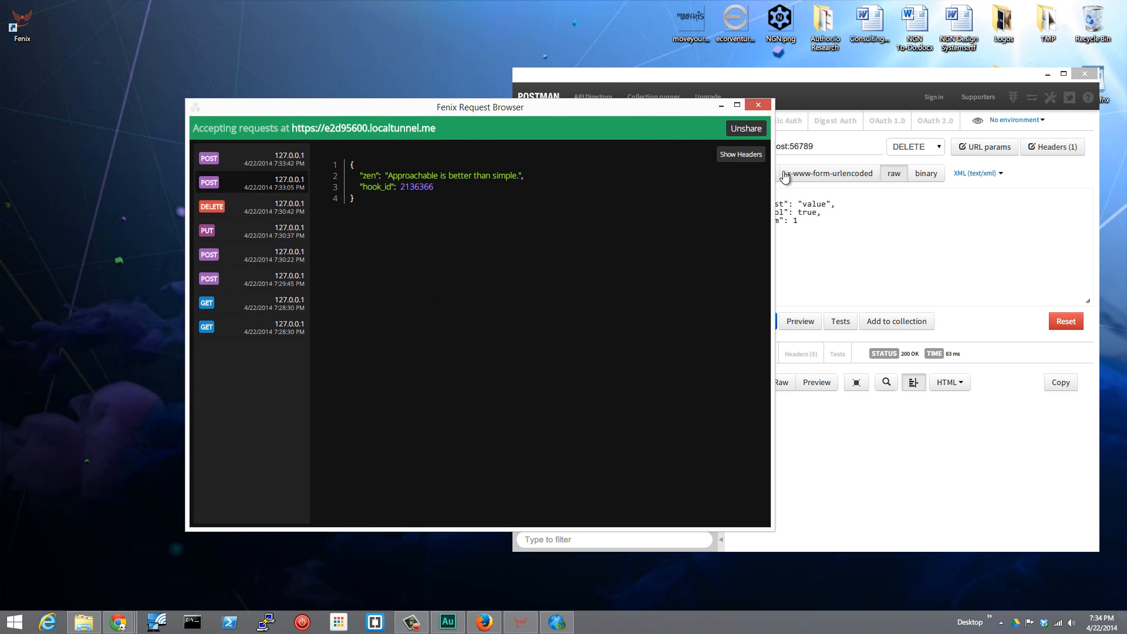
Clear the desktop by minimizing the Fenix Request Browser and closing the Fenix Web Servers and Postman windows.
click(721, 107)
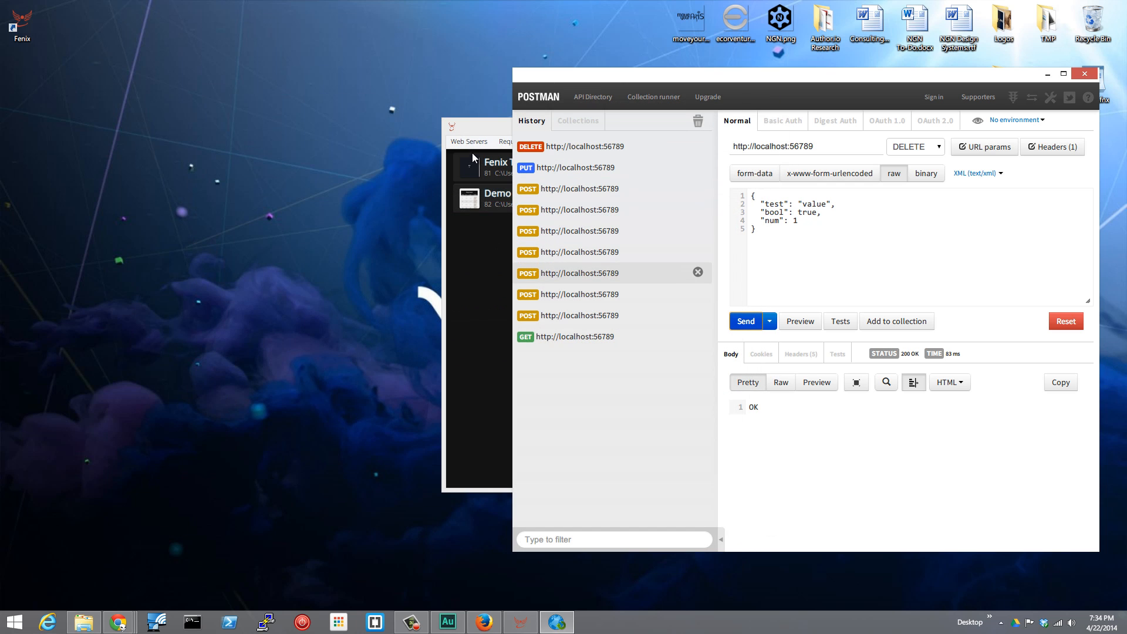
click(492, 125)
click(666, 125)
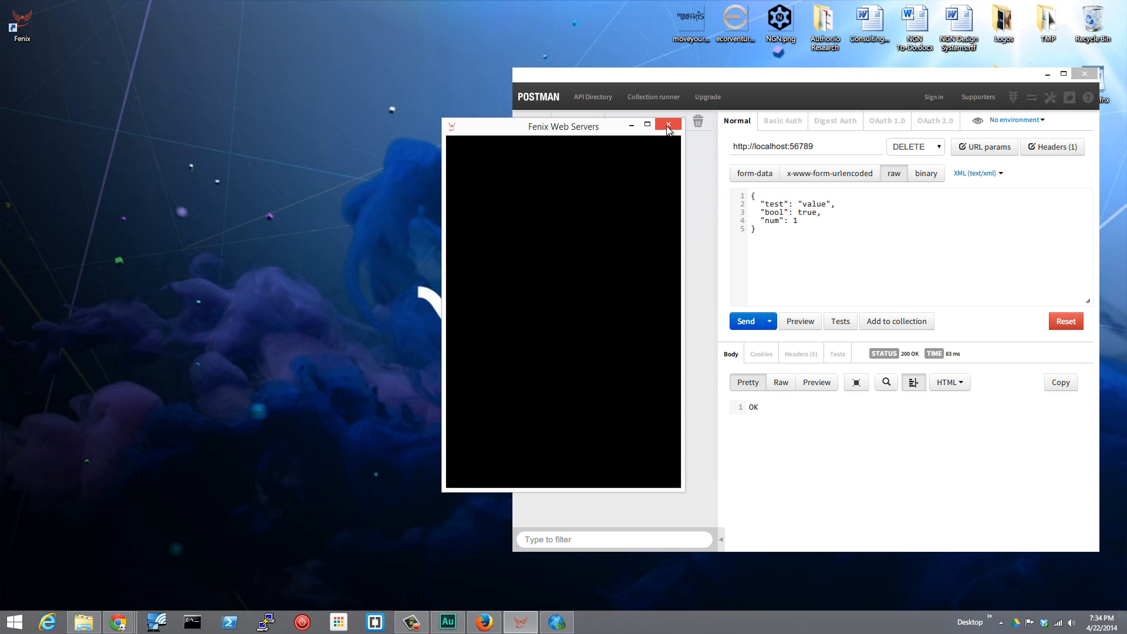
click(1084, 74)
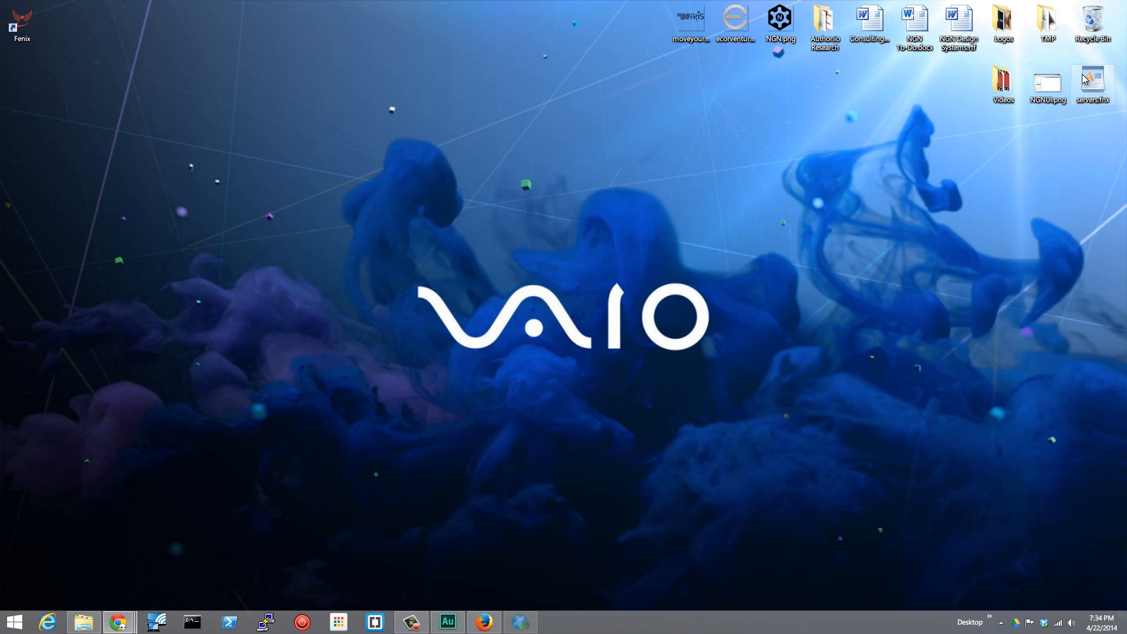